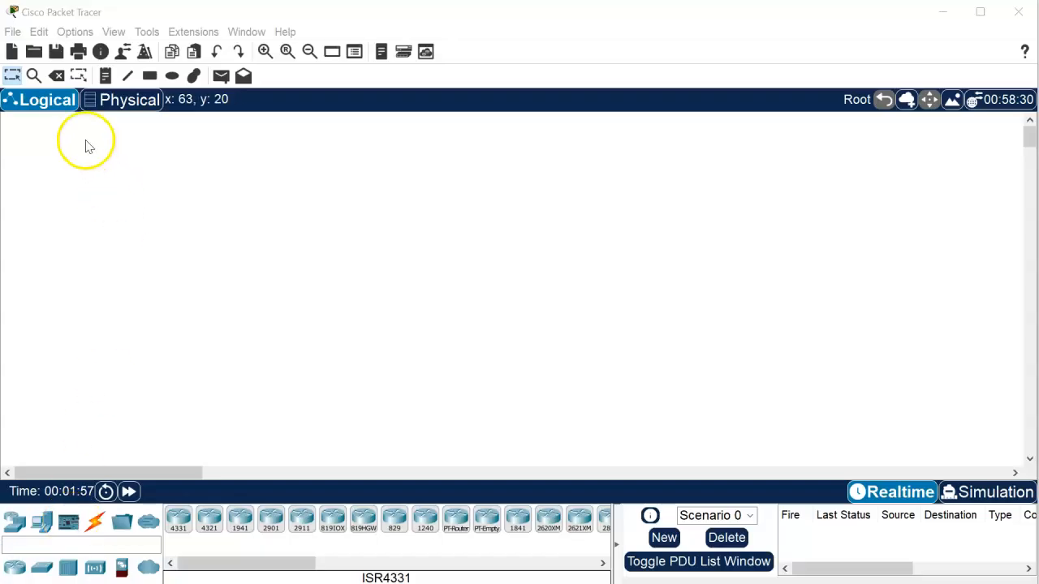
- Set the application font size to 12 pt in Preferences and apply it
click(40, 32)
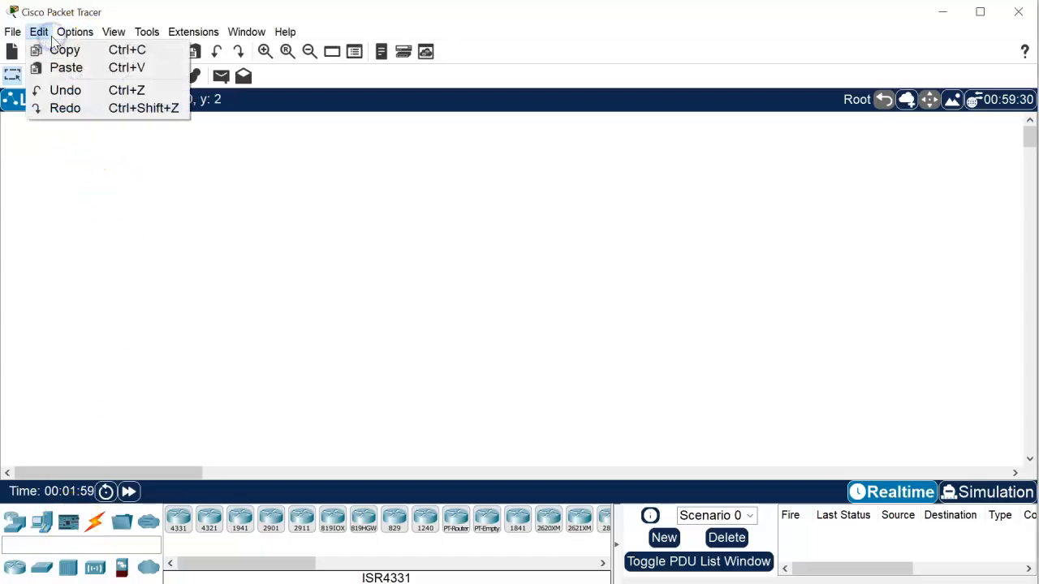
mouse_move(75, 32)
click(83, 50)
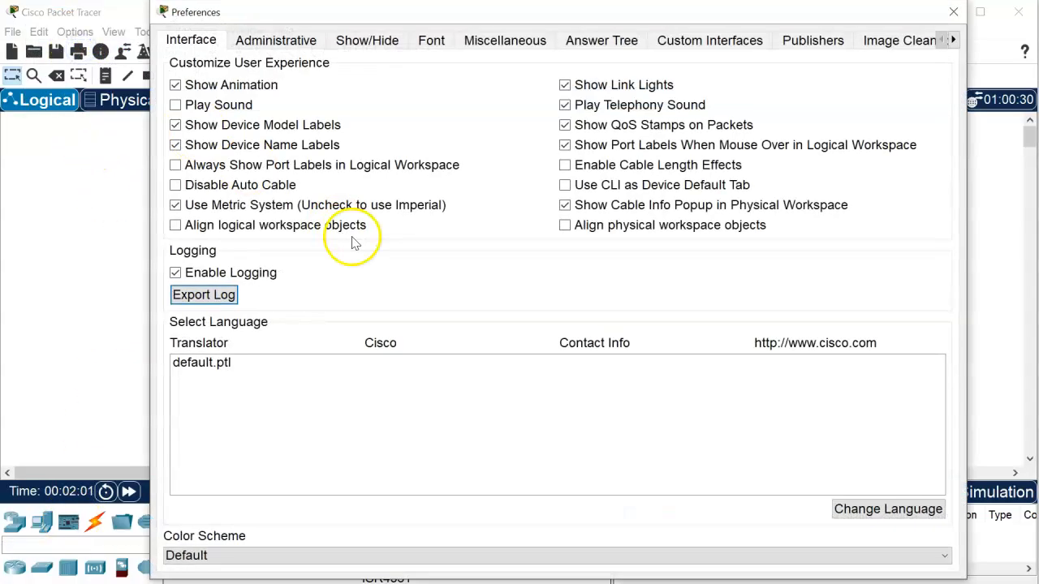
click(431, 40)
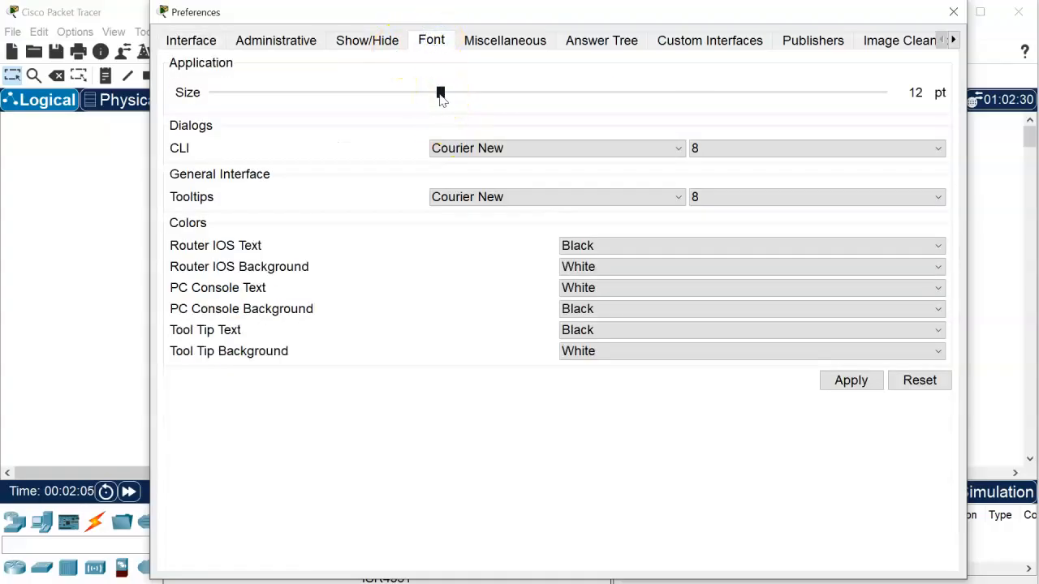
click(838, 383)
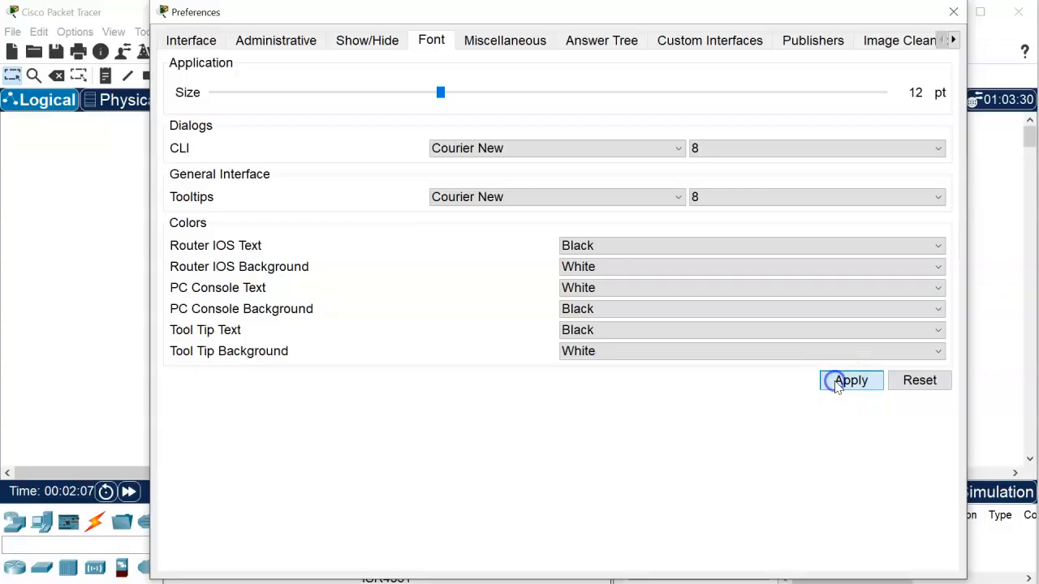
click(950, 17)
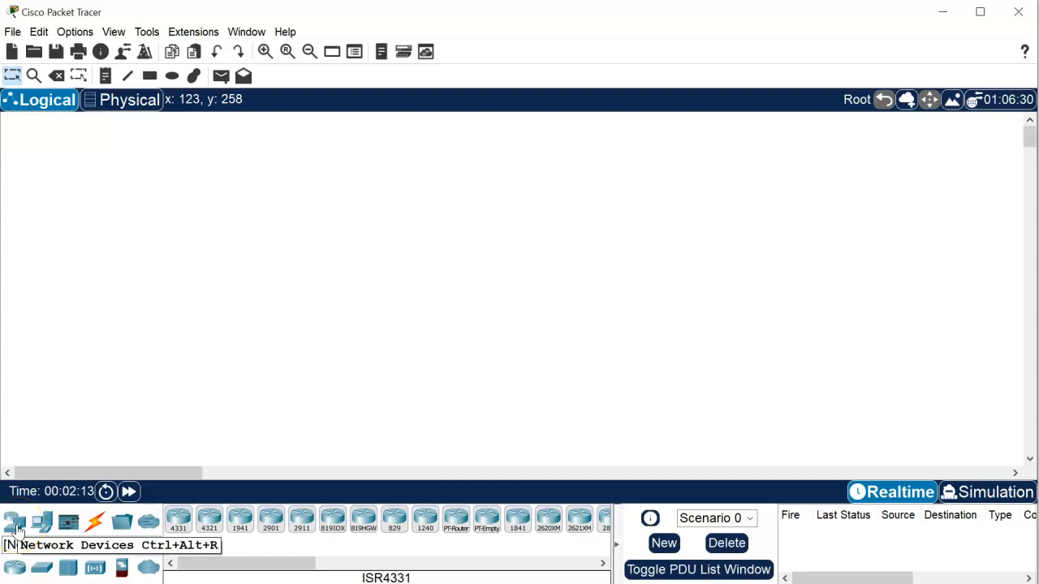
- Place a PC (PC0) on the canvas from the End Devices group
click(50, 531)
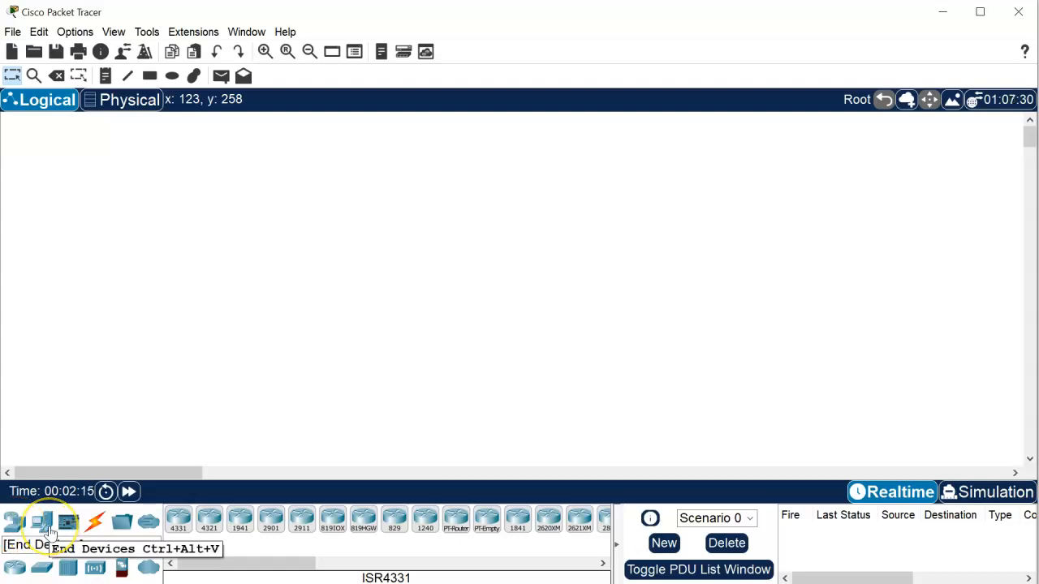
click(51, 531)
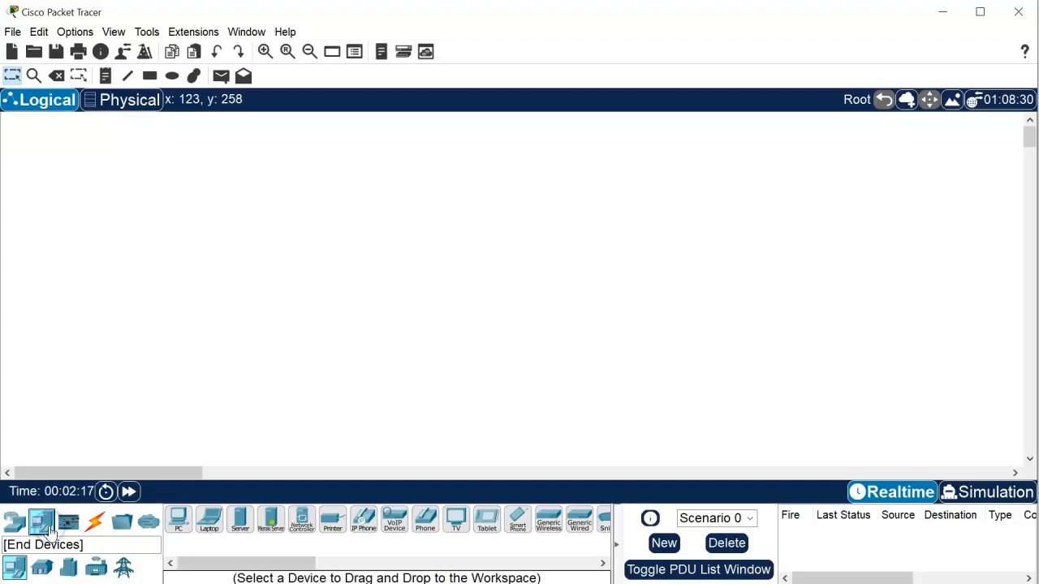
click(15, 568)
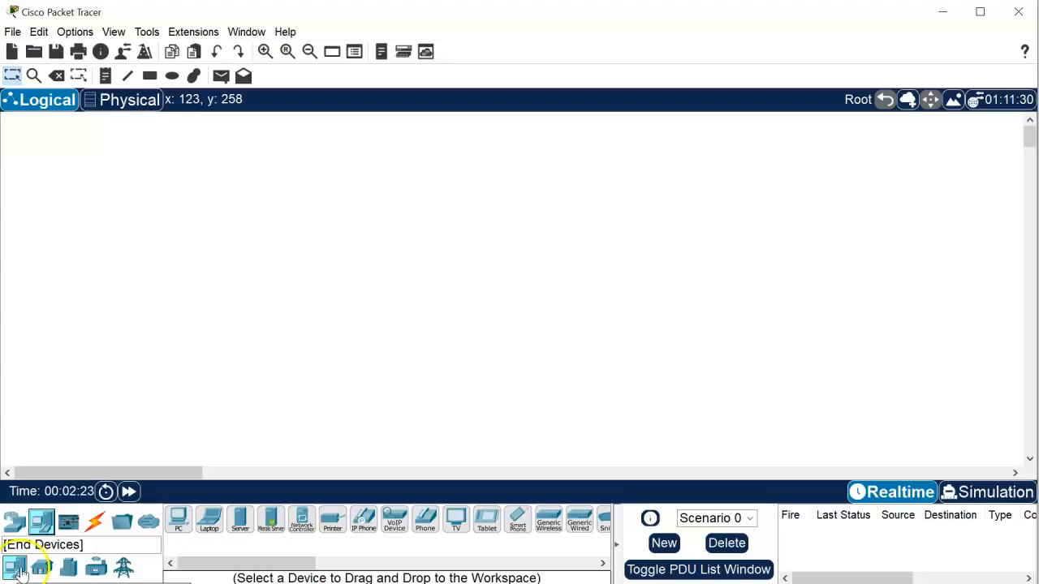
click(180, 521)
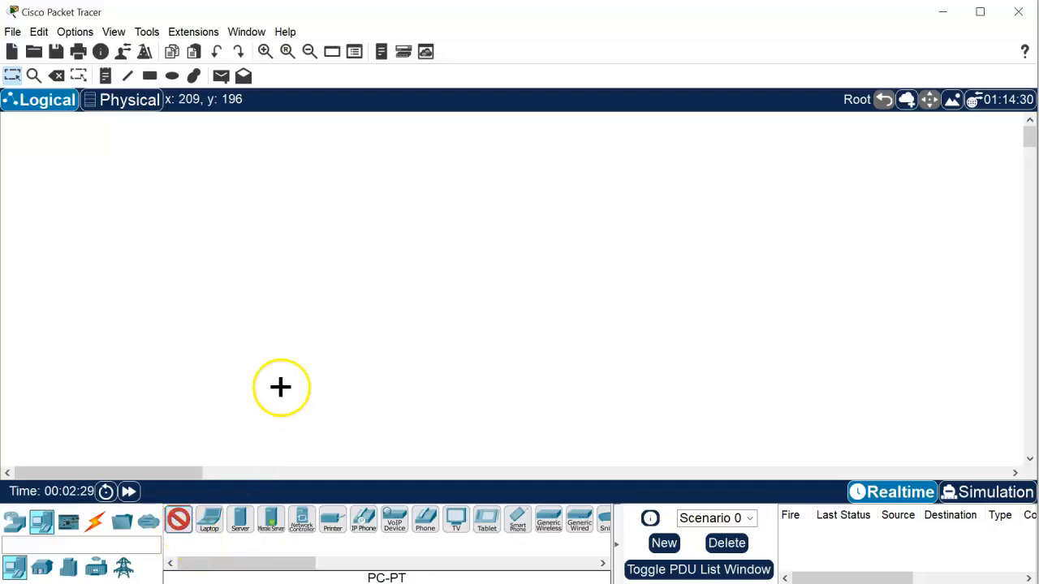
click(236, 250)
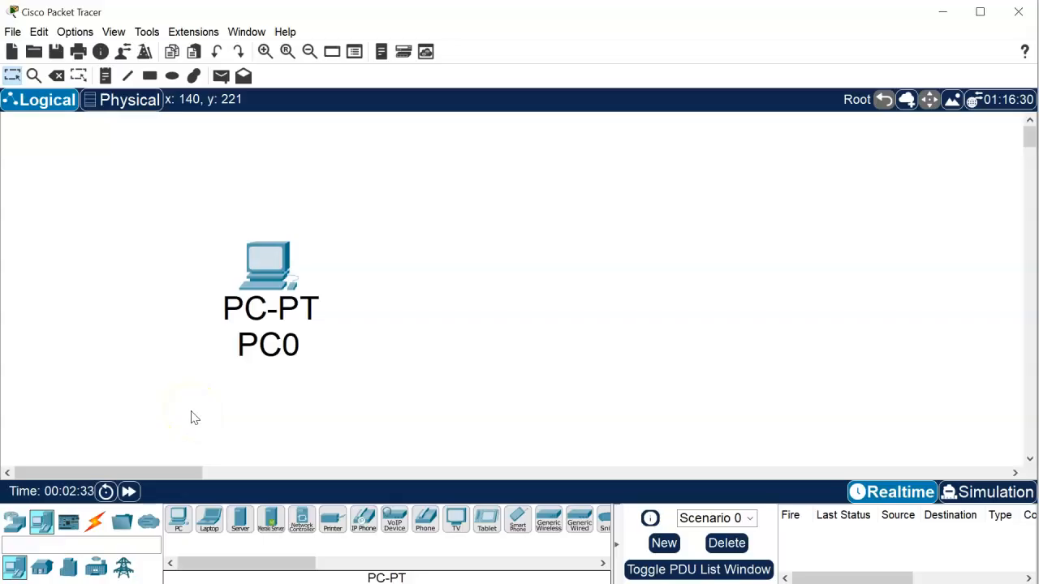
- Zoom out and place Laptop0 to the right of PC0
scroll(194, 418, down, 3)
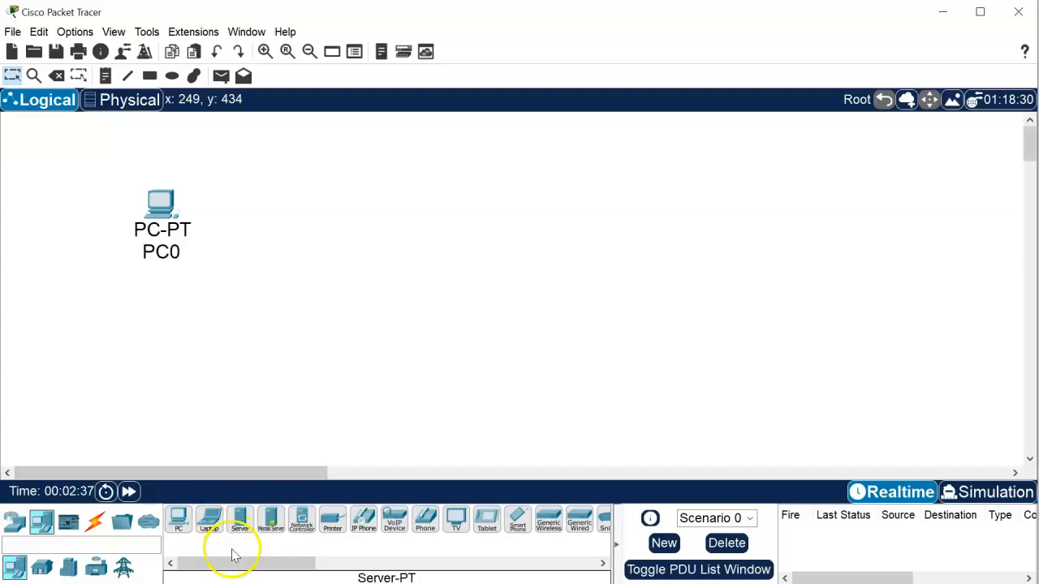
click(210, 523)
click(285, 195)
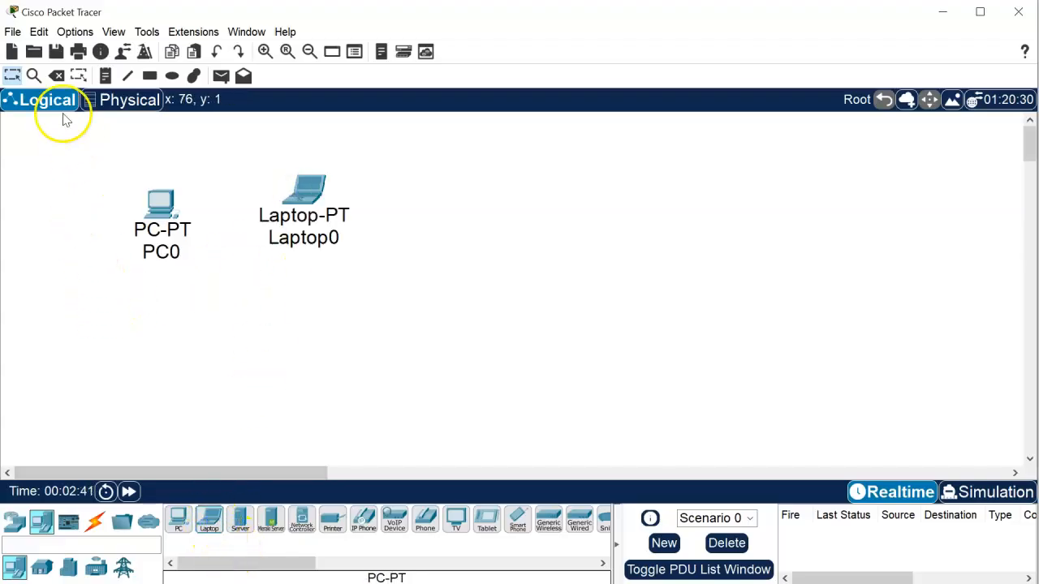
click(55, 52)
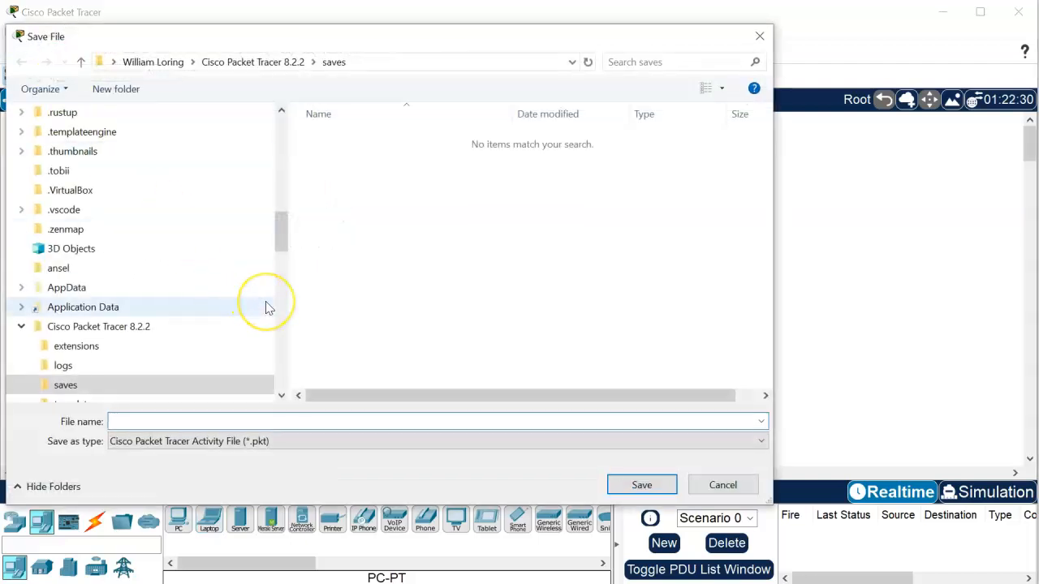
- Save the network under the name 'SOHO' in This PC > Downloads
scroll(267, 307, up, 10)
scroll(244, 300, down, 2)
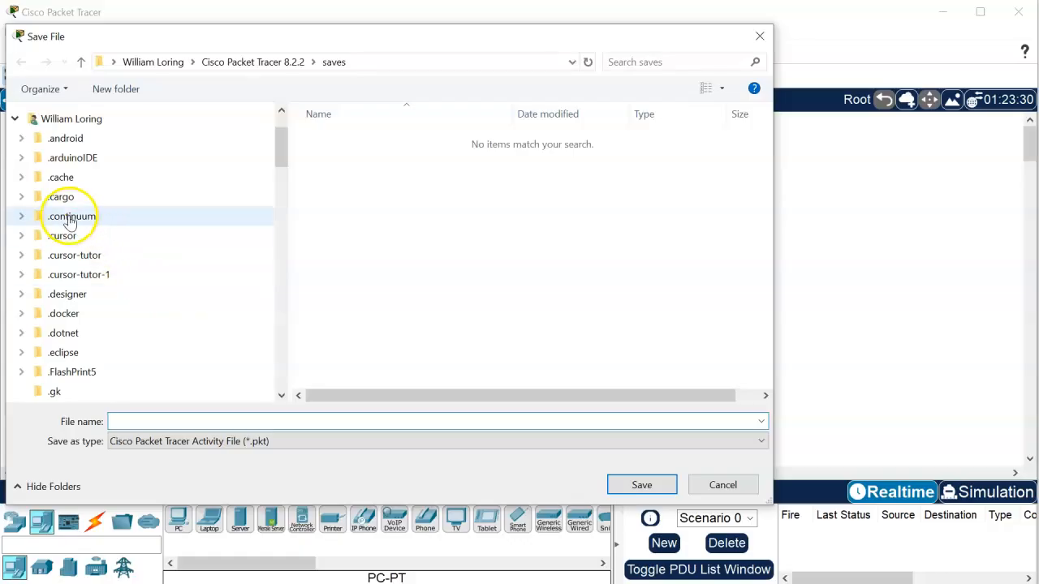
click(16, 120)
click(86, 222)
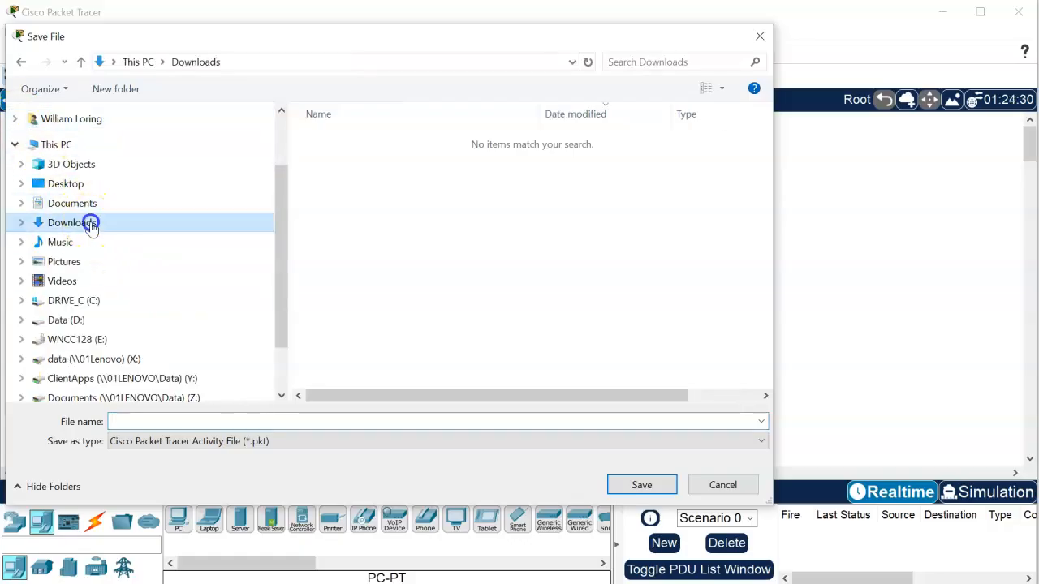
click(154, 421)
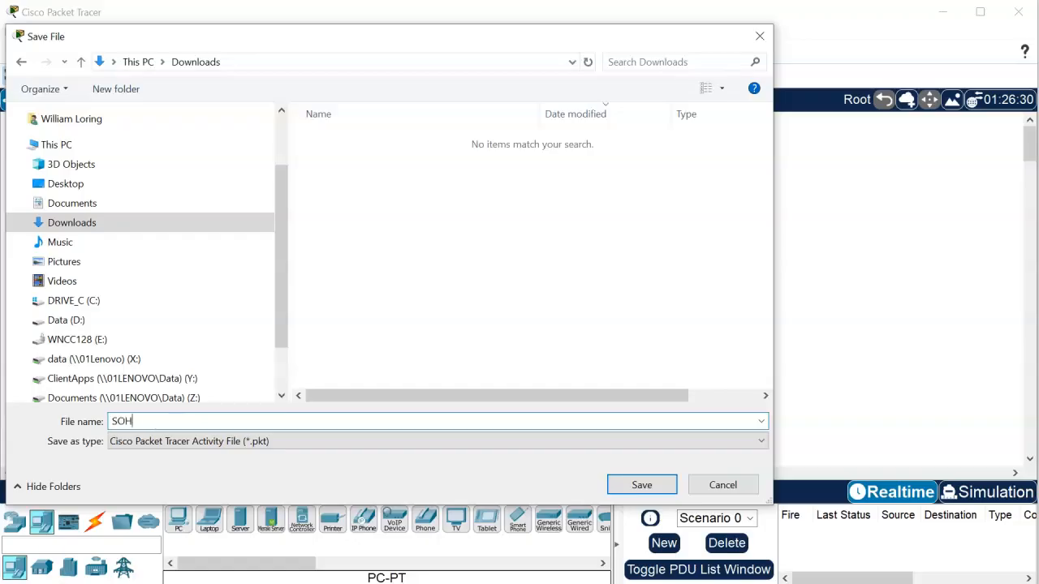
text(SOHO)
key(Return)
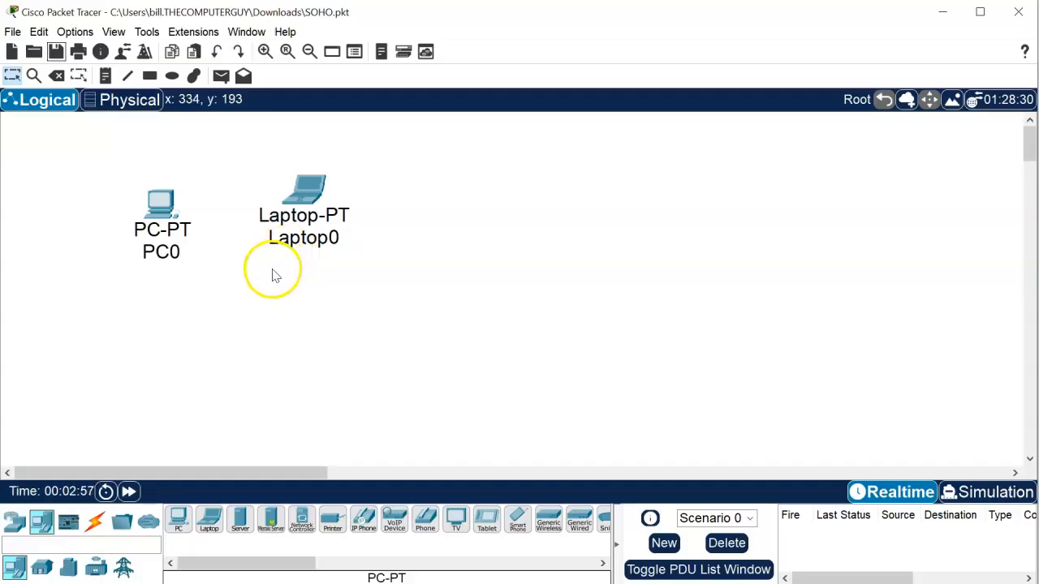
- Place a WRT300N wireless router below and between PC0 and Laptop0
scroll(273, 275, down, 1)
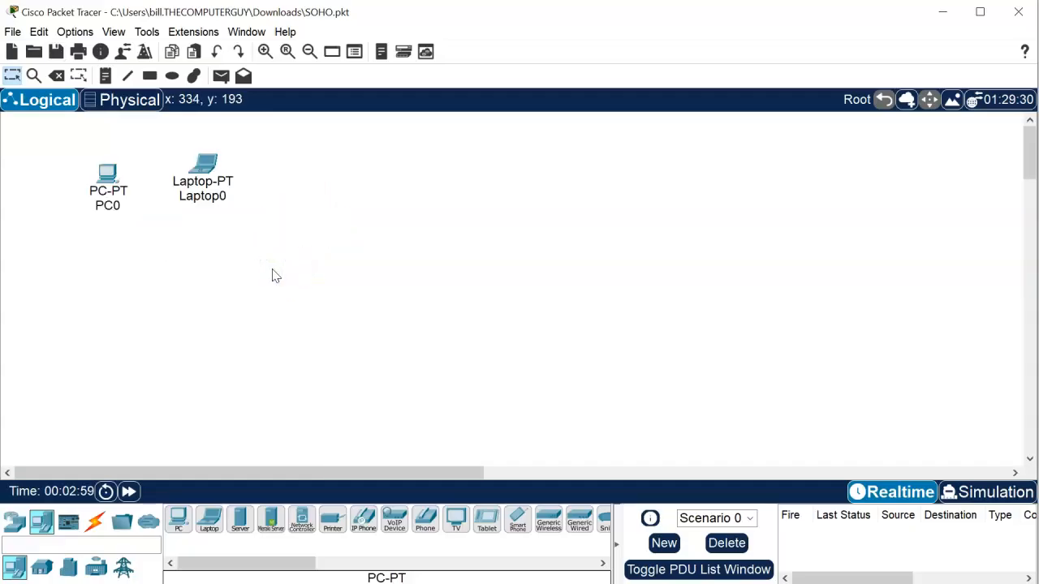
click(16, 522)
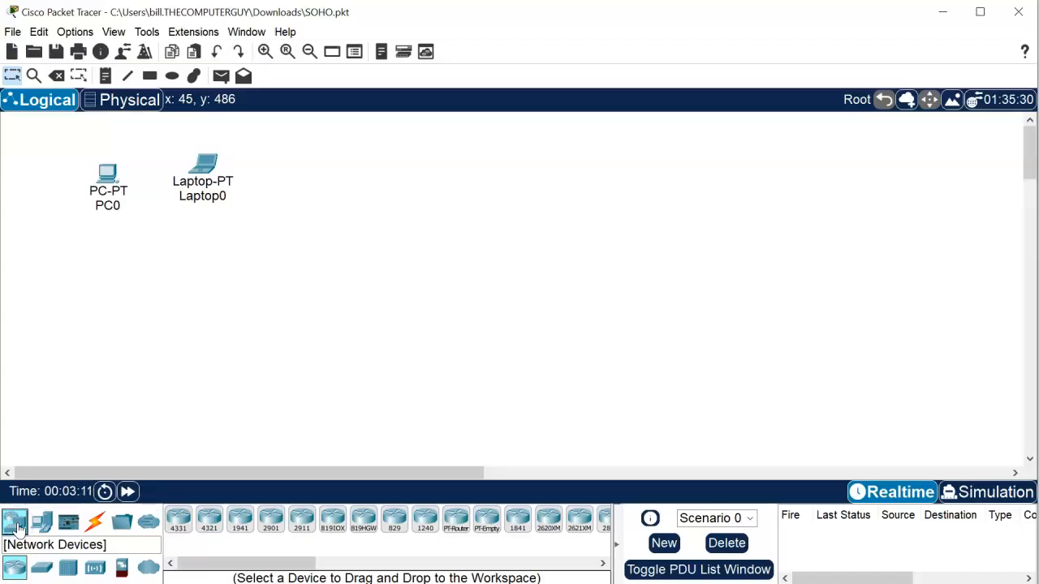
click(528, 563)
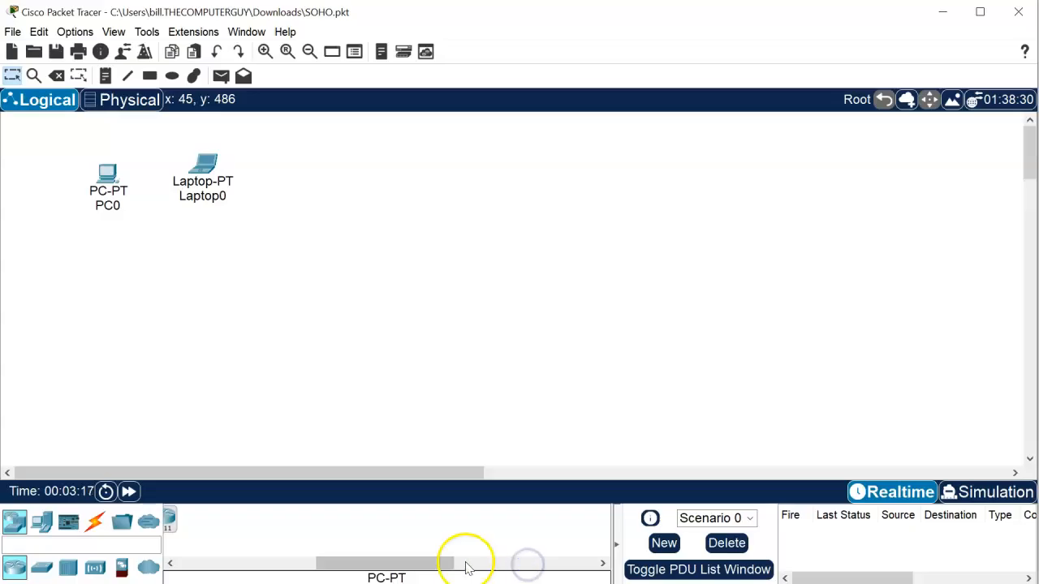
drag(398, 561, 216, 552)
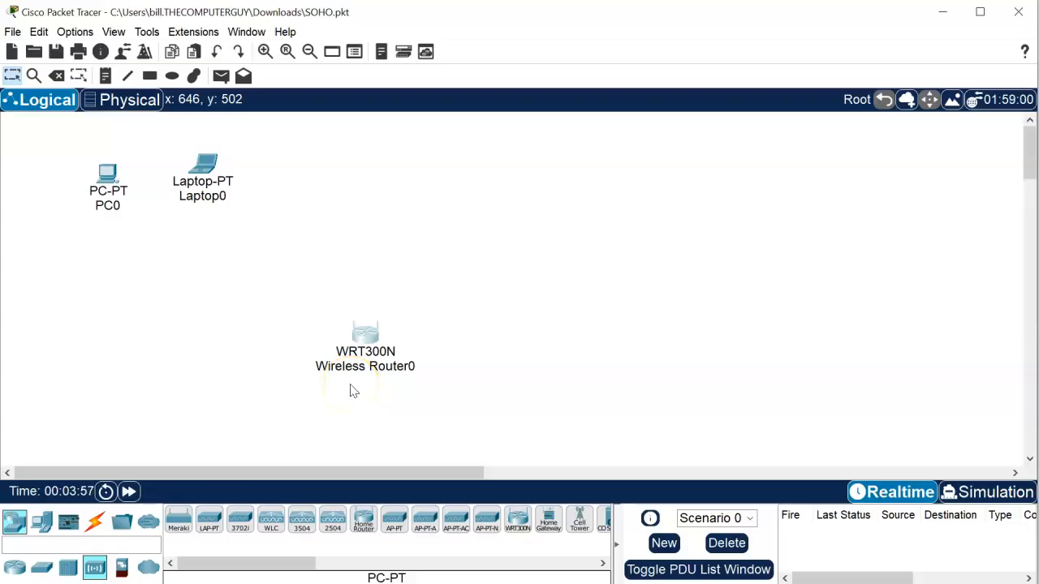
drag(362, 336, 332, 276)
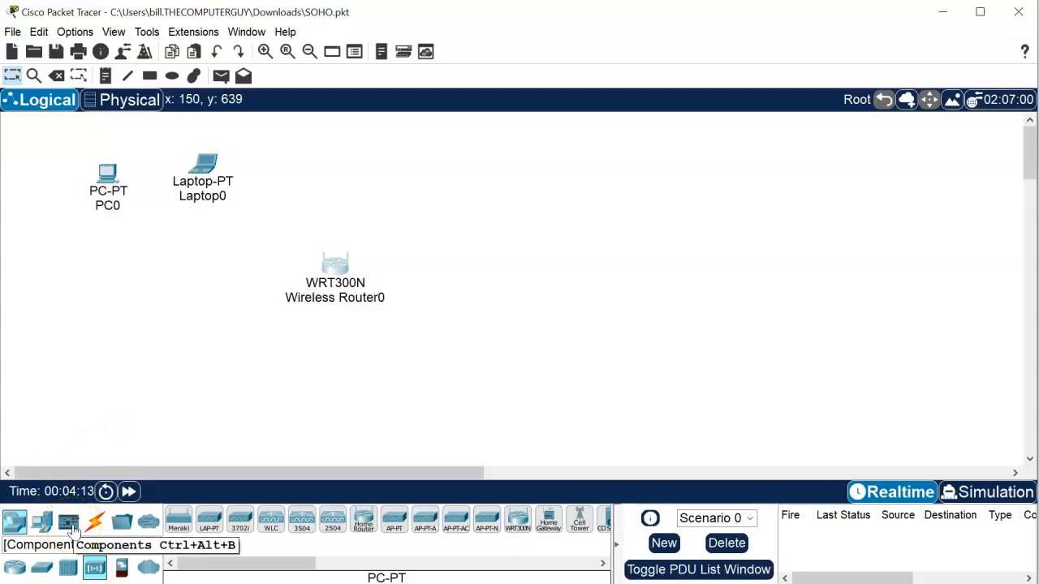
click(151, 569)
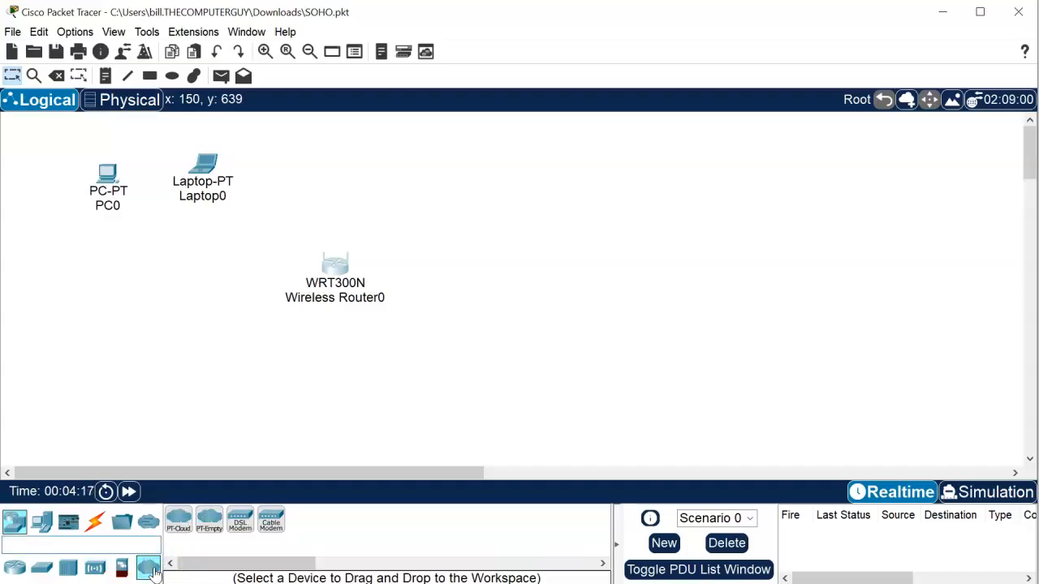
- Place a Cloud-PT right of Wireless Router0 and change its Display Name to ISP
click(182, 538)
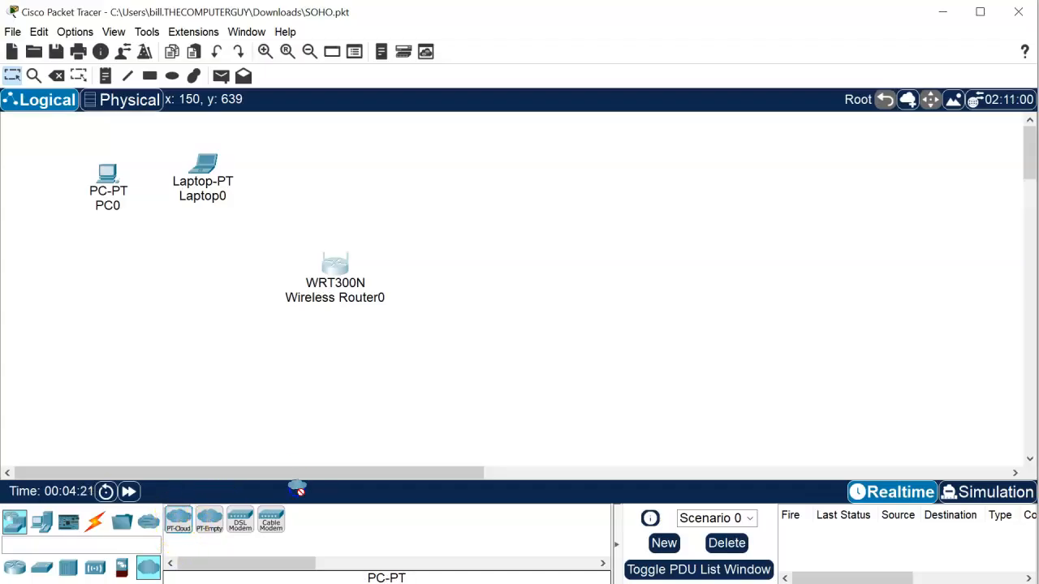
click(516, 280)
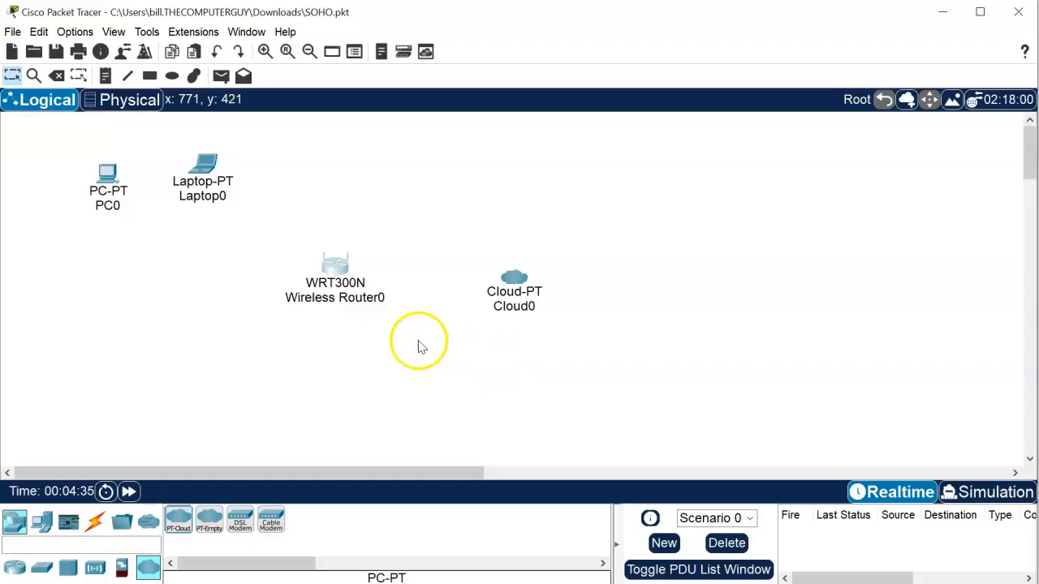
click(520, 296)
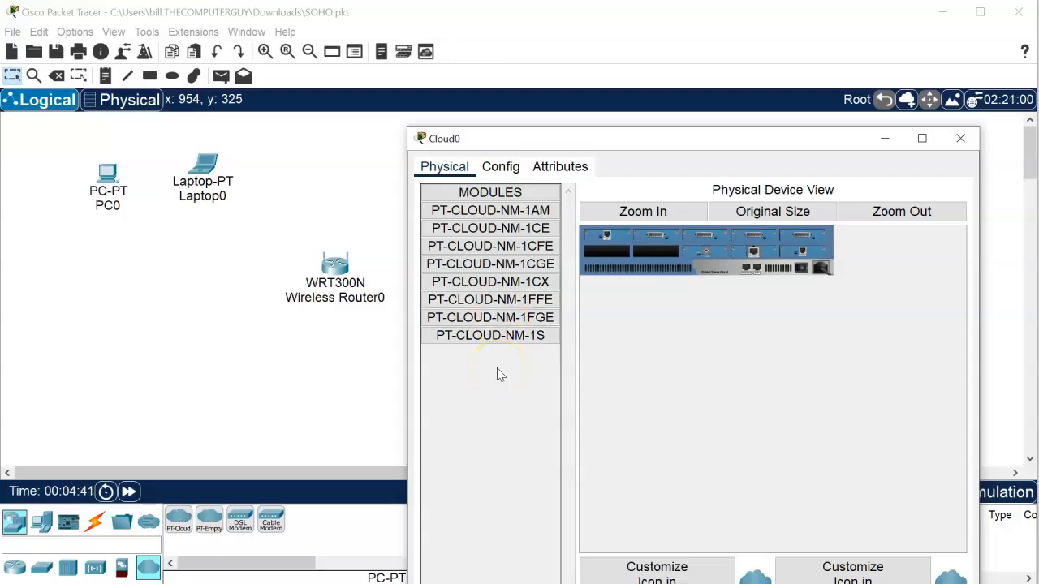
click(500, 167)
double_click(681, 230)
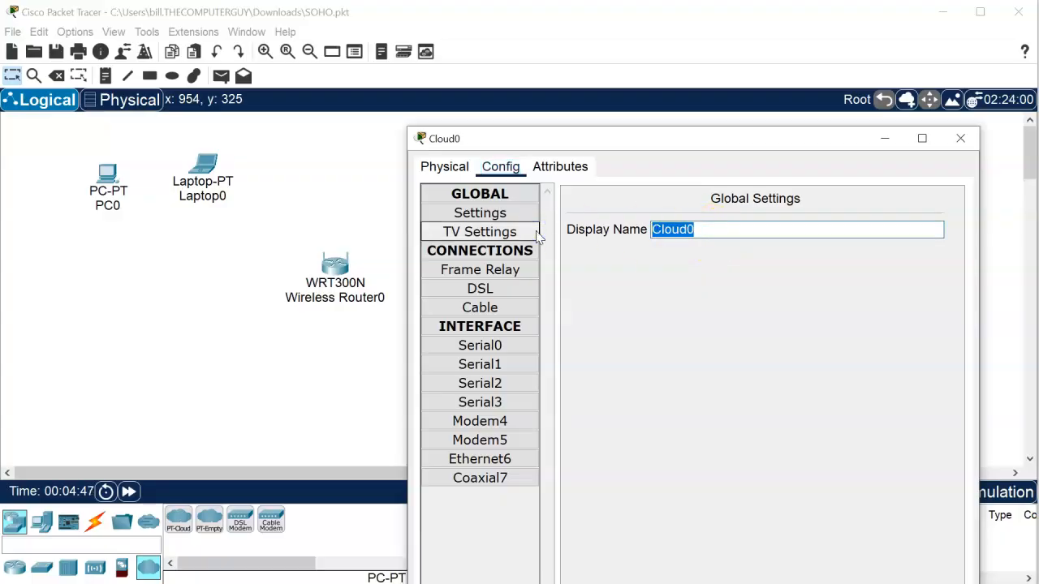
text(ISP)
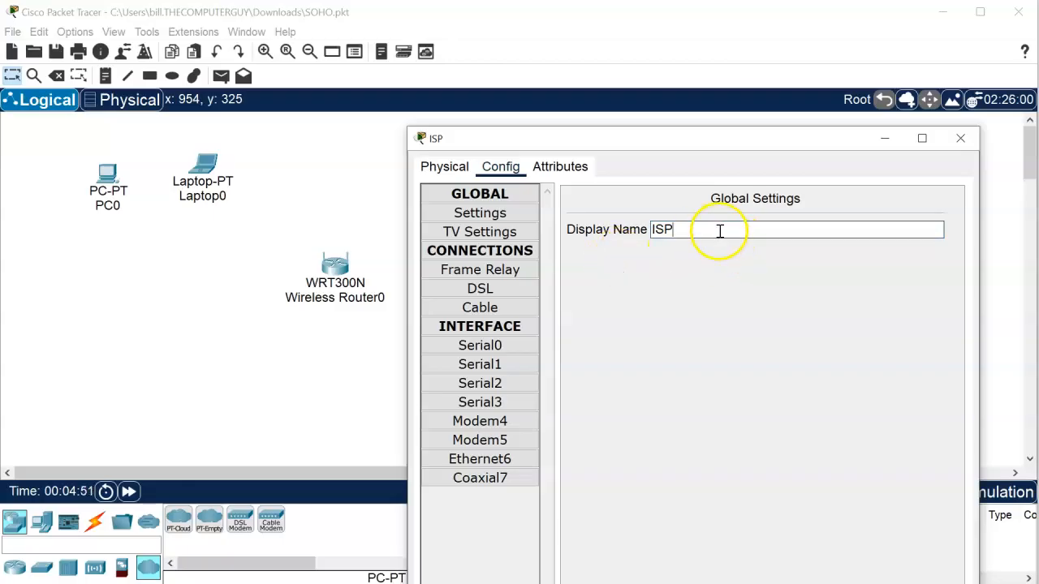
click(957, 140)
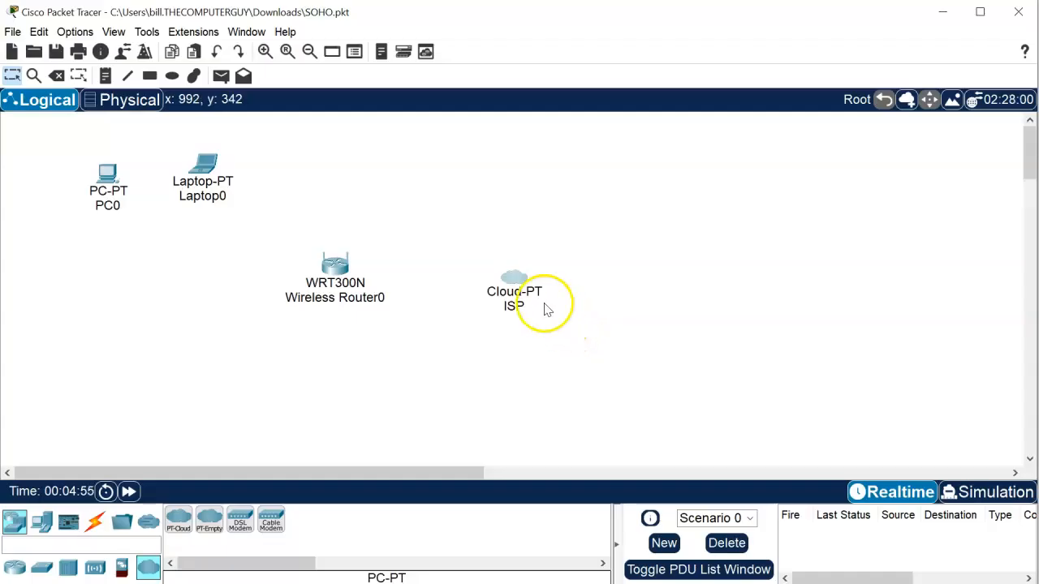
drag(522, 291, 536, 284)
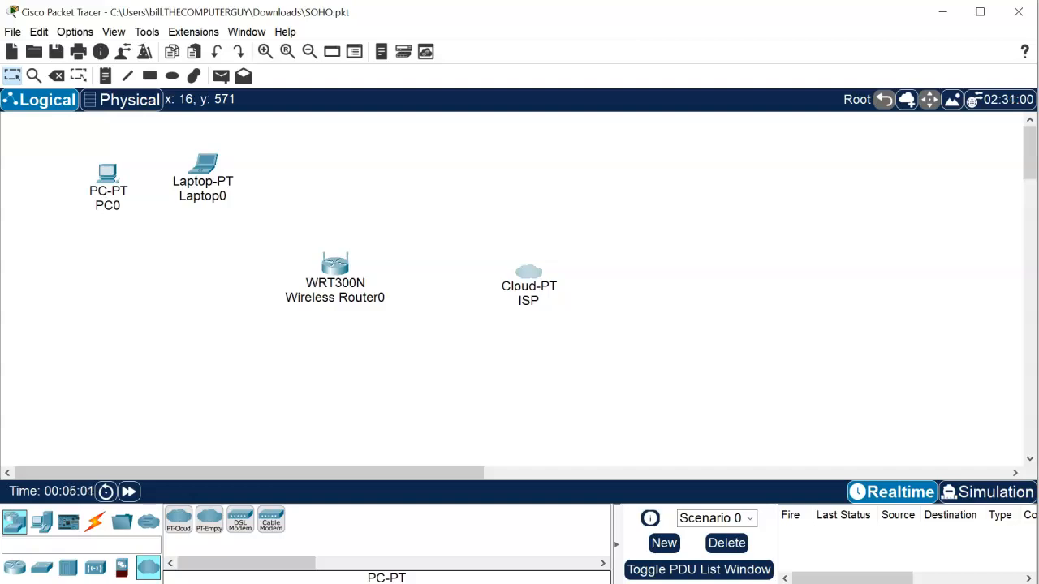
- Add Cable Modem0 and line up Wireless Router0, the modem and ISP horizontally
click(273, 523)
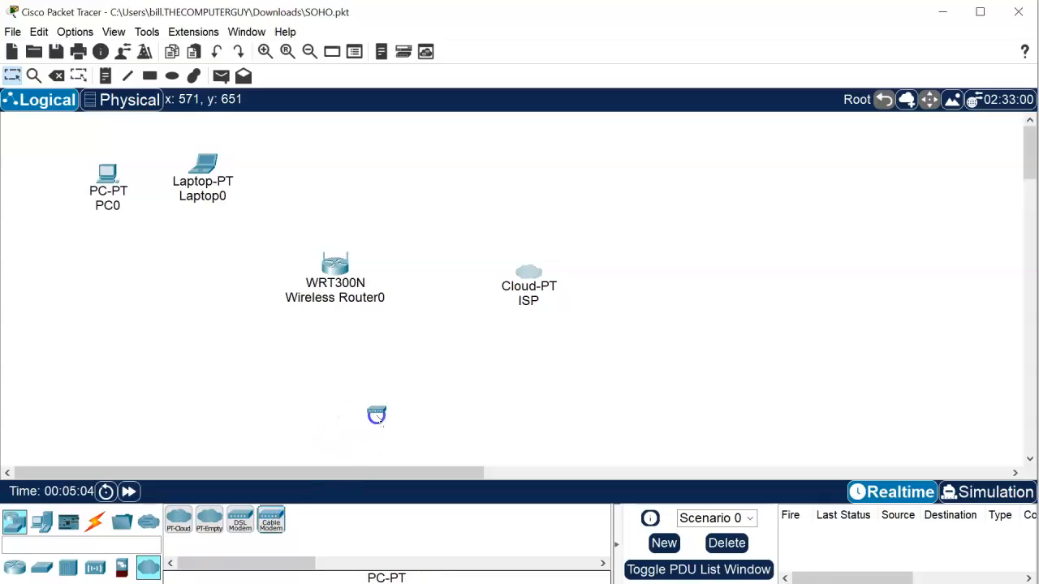
click(439, 290)
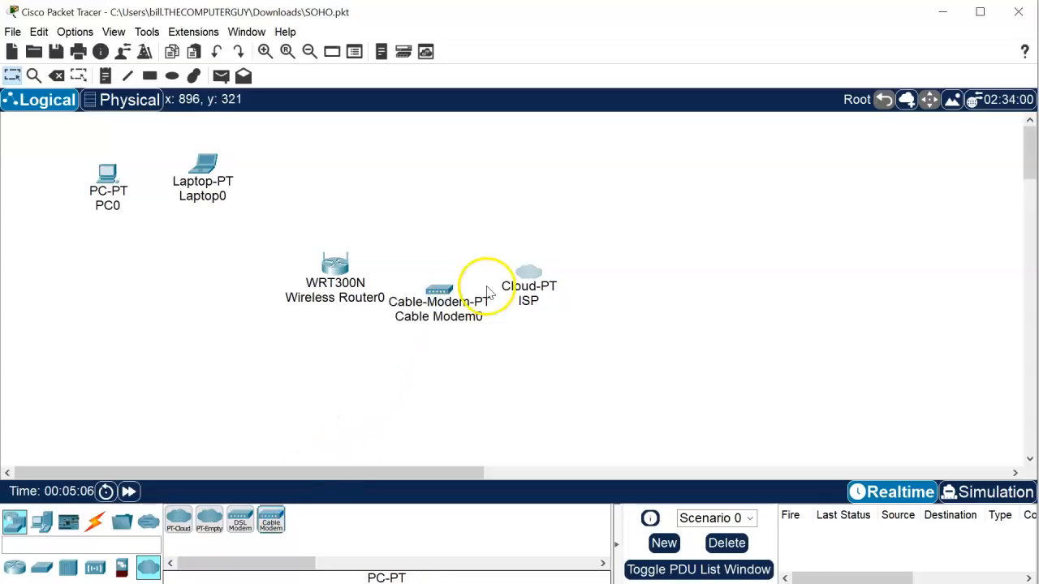
drag(549, 279, 623, 282)
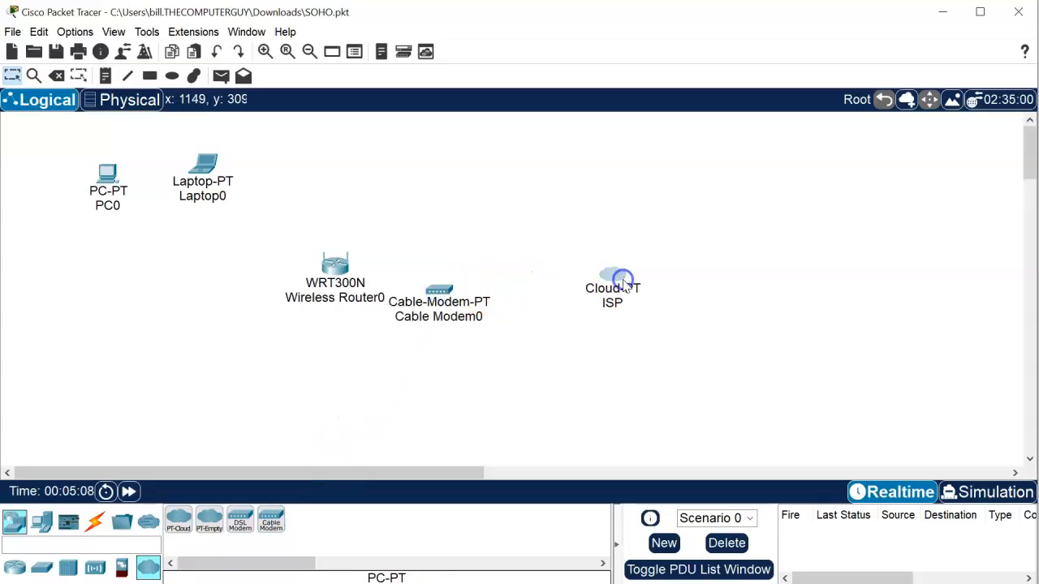
drag(437, 286, 497, 285)
click(339, 280)
drag(340, 276, 358, 284)
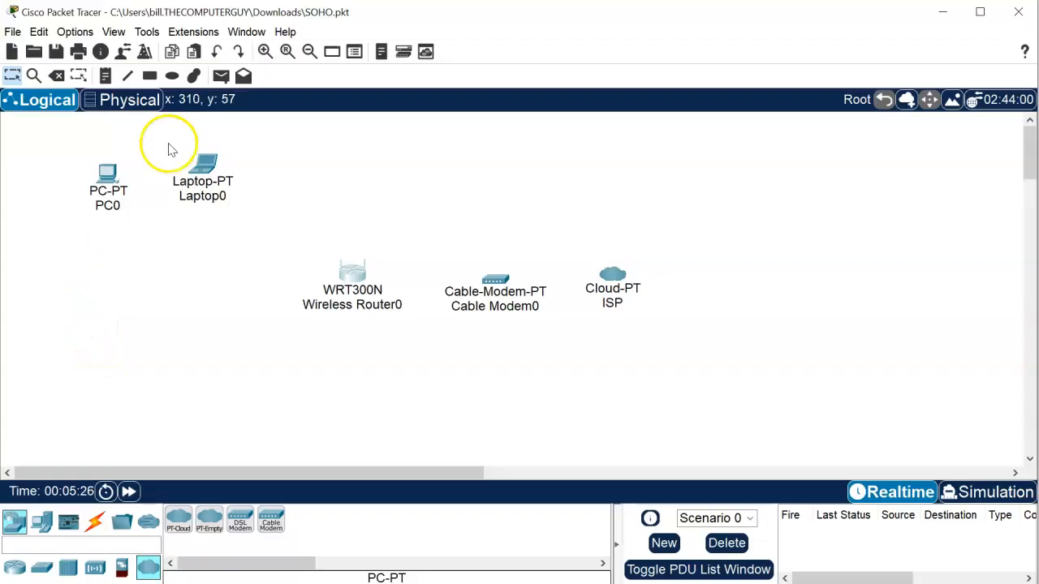
- Draw an ellipse with the default outline colour around PC0, Laptop0, Wireless Router0 and Cable Modem0
click(172, 77)
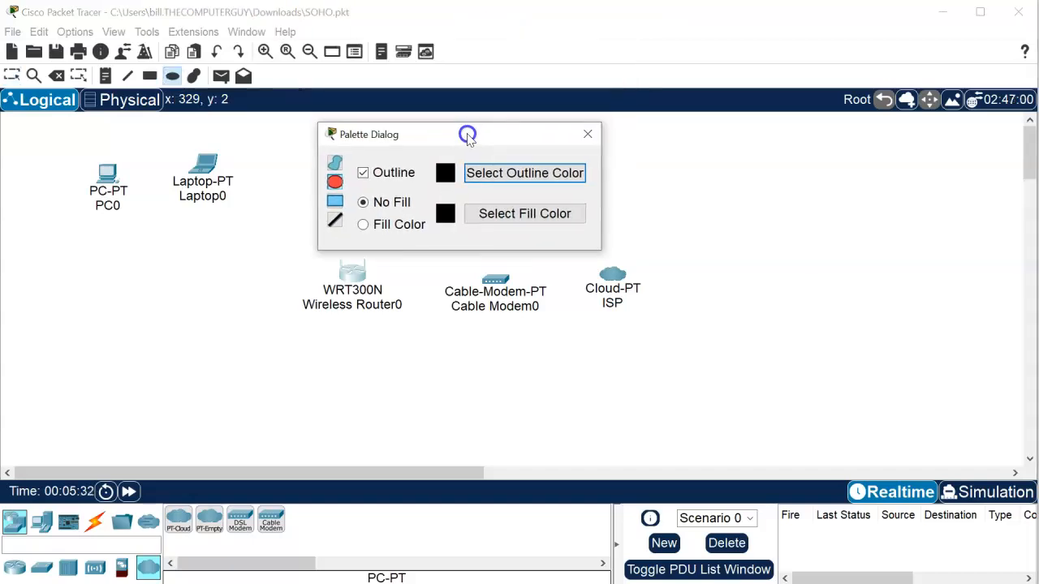
click(474, 150)
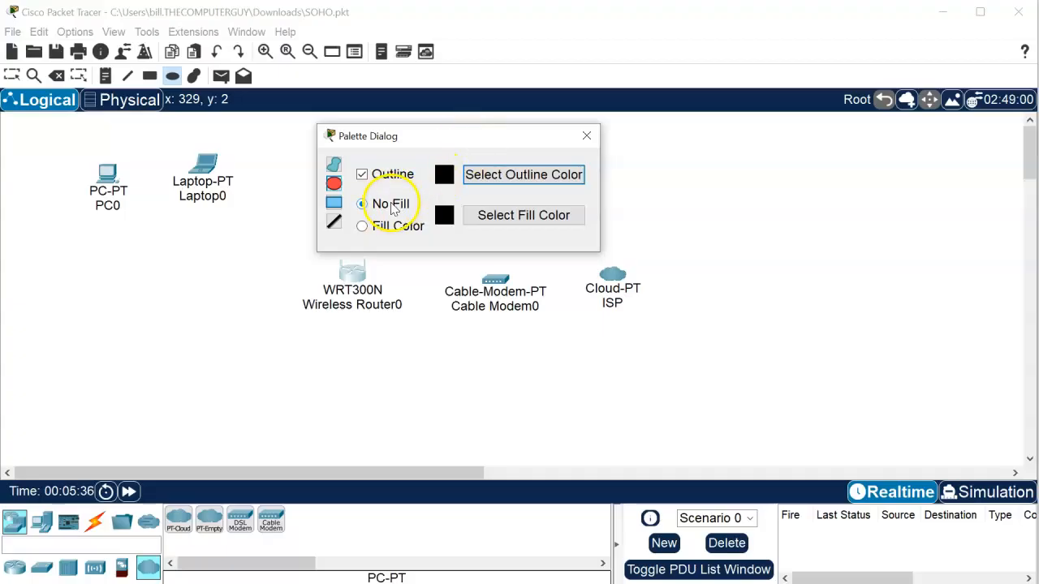
click(488, 174)
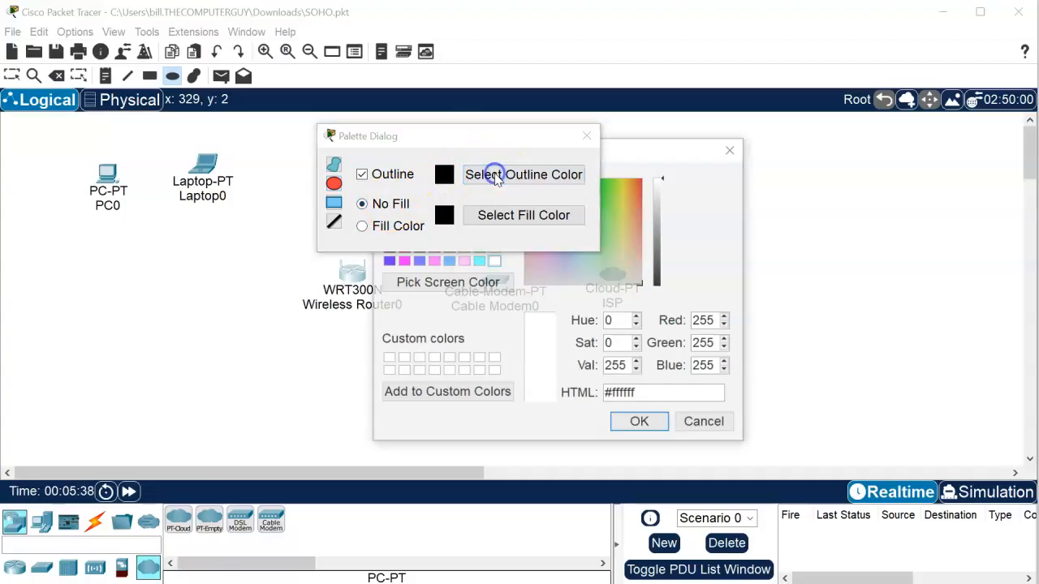
click(645, 153)
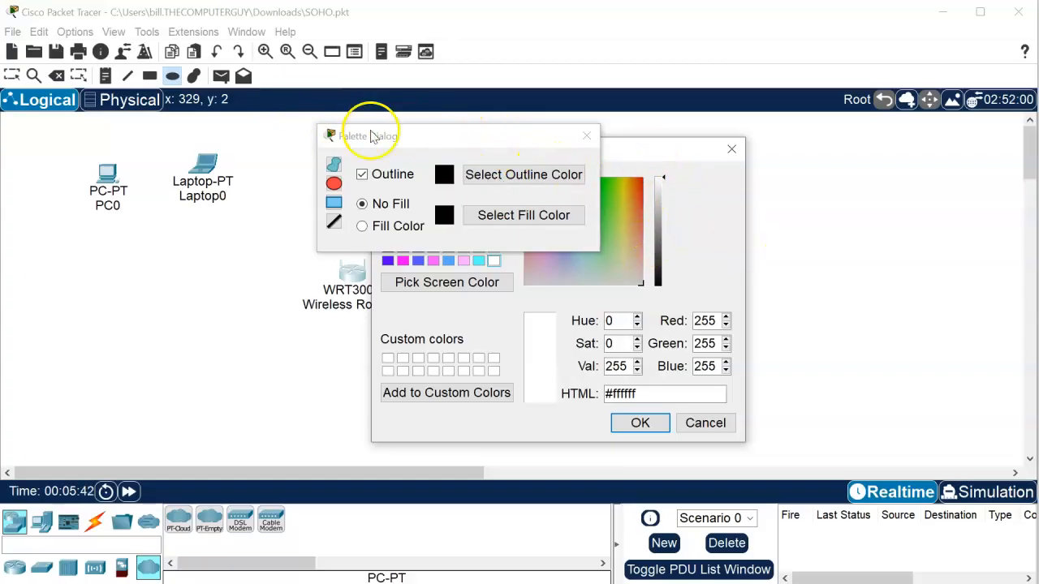
click(711, 423)
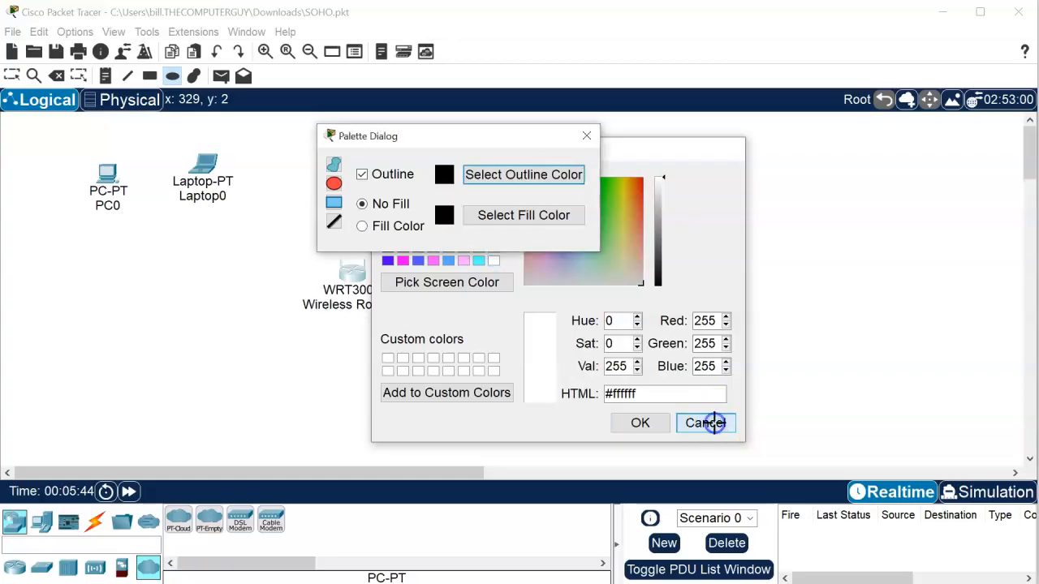
drag(482, 137, 213, 75)
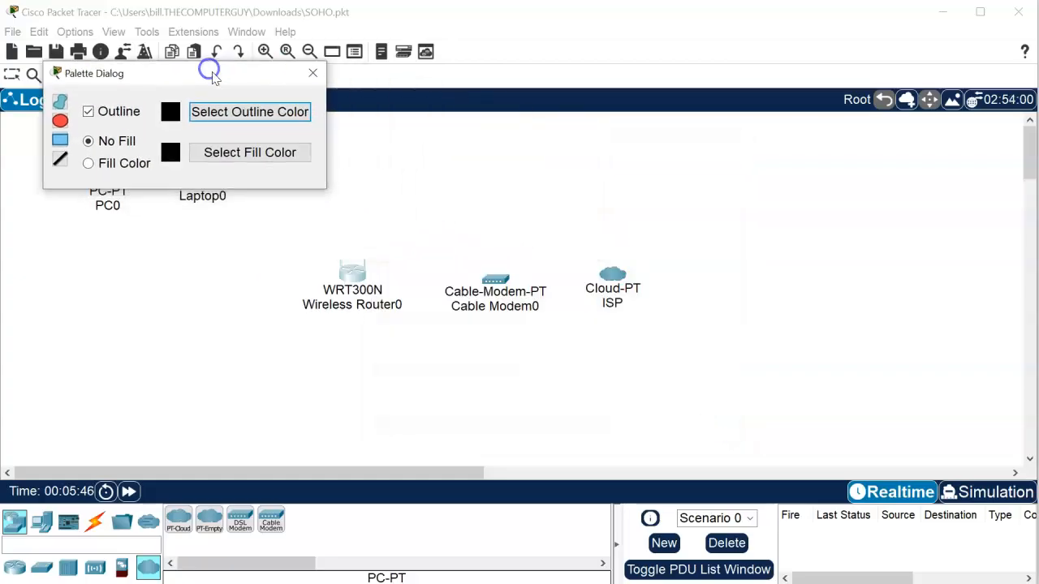
click(228, 111)
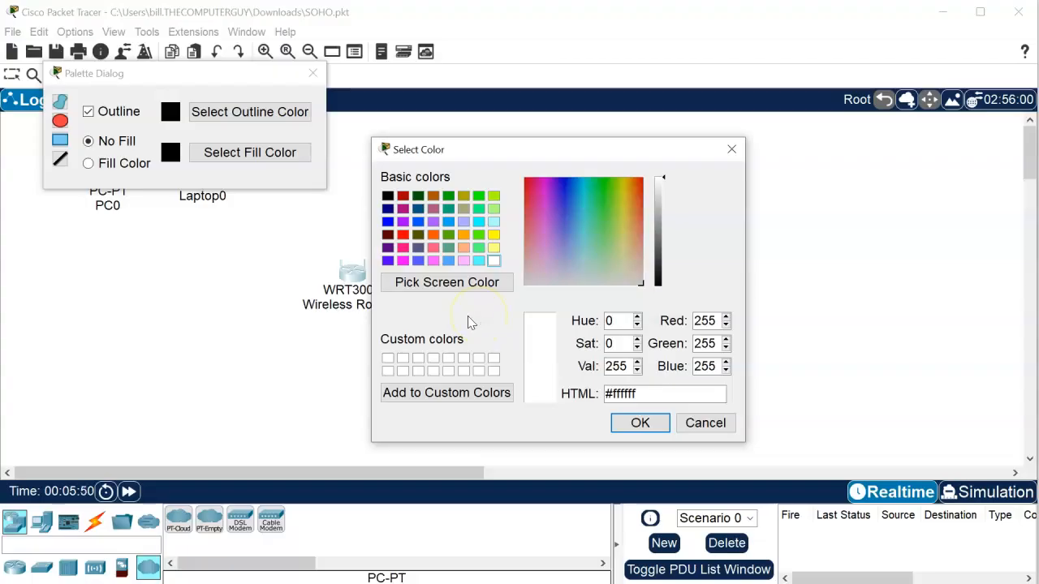
click(689, 423)
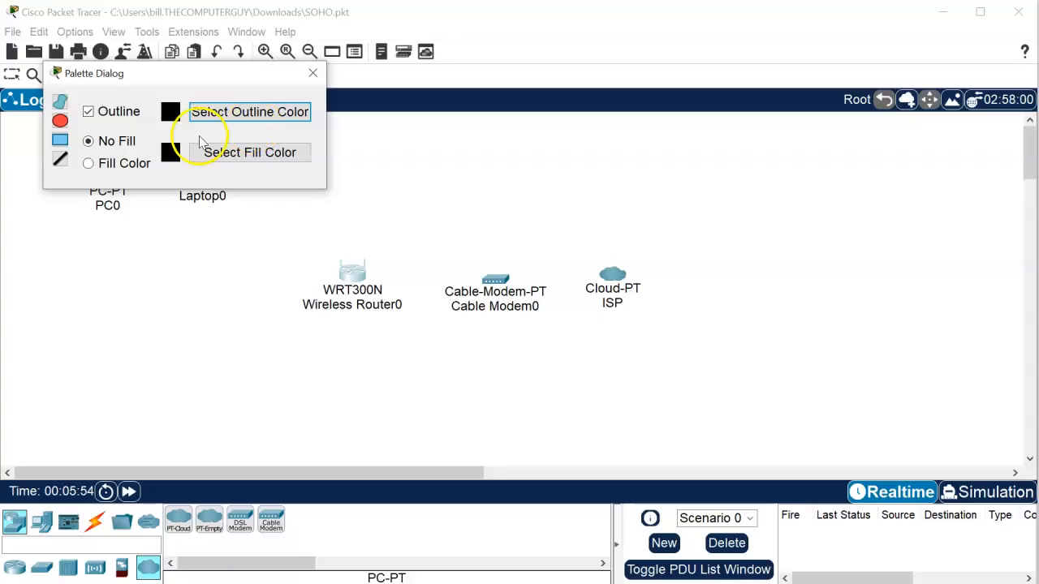
click(313, 73)
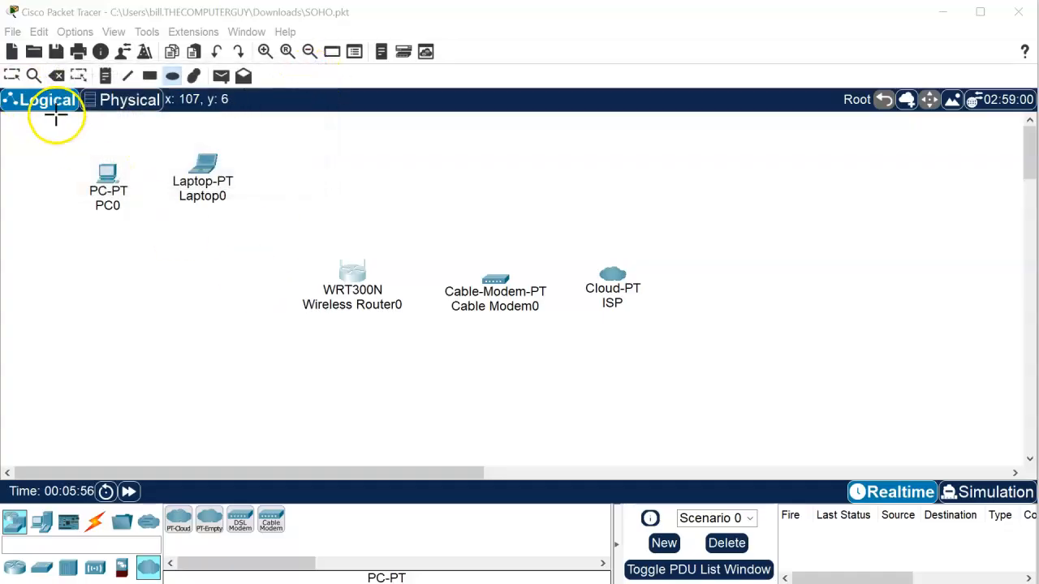
drag(35, 123, 543, 457)
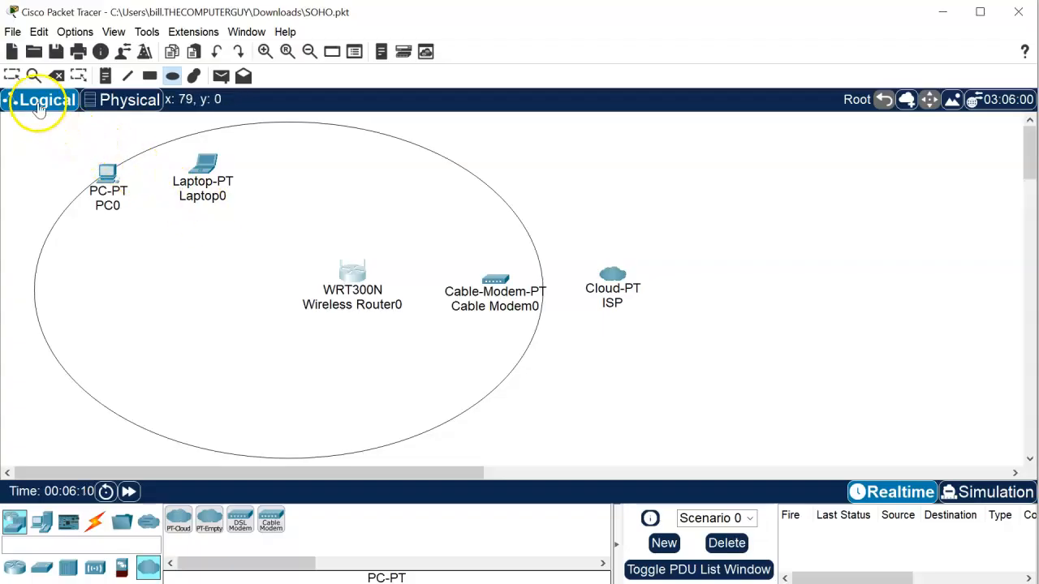
- Move the ellipse around the devices using the Select tool
click(18, 77)
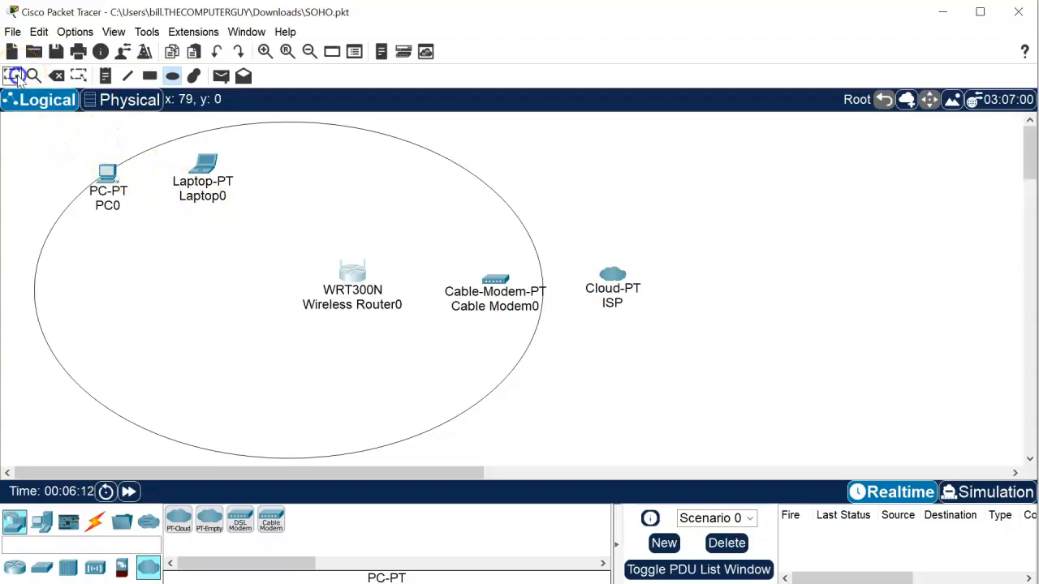
mouse_move(117, 192)
mouse_down()
mouse_move(132, 234)
mouse_move(102, 180)
mouse_move(130, 237)
mouse_move(109, 192)
mouse_up()
click(136, 234)
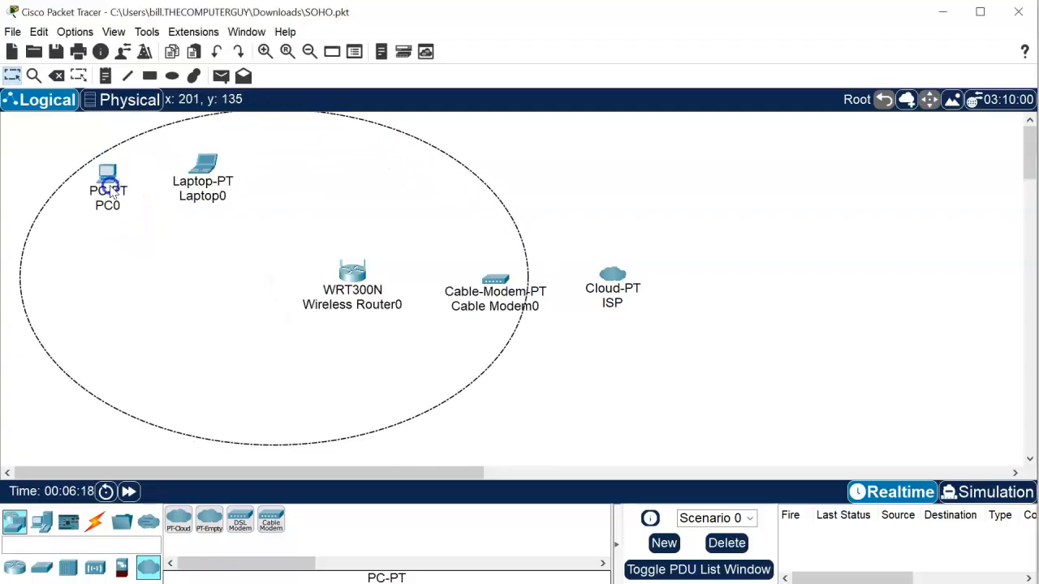
click(110, 187)
click(105, 156)
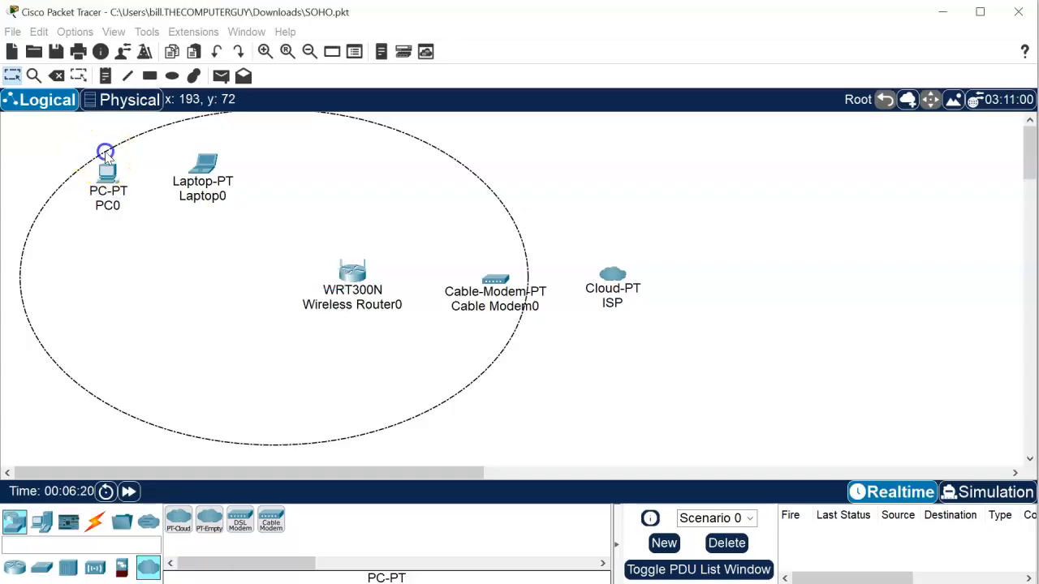
click(251, 183)
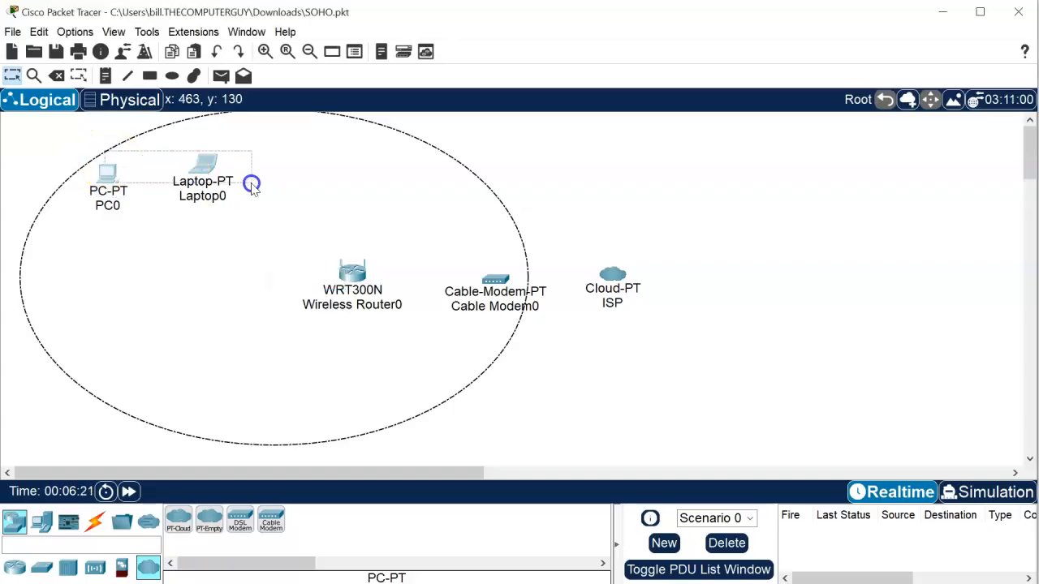
click(141, 137)
click(141, 134)
click(150, 282)
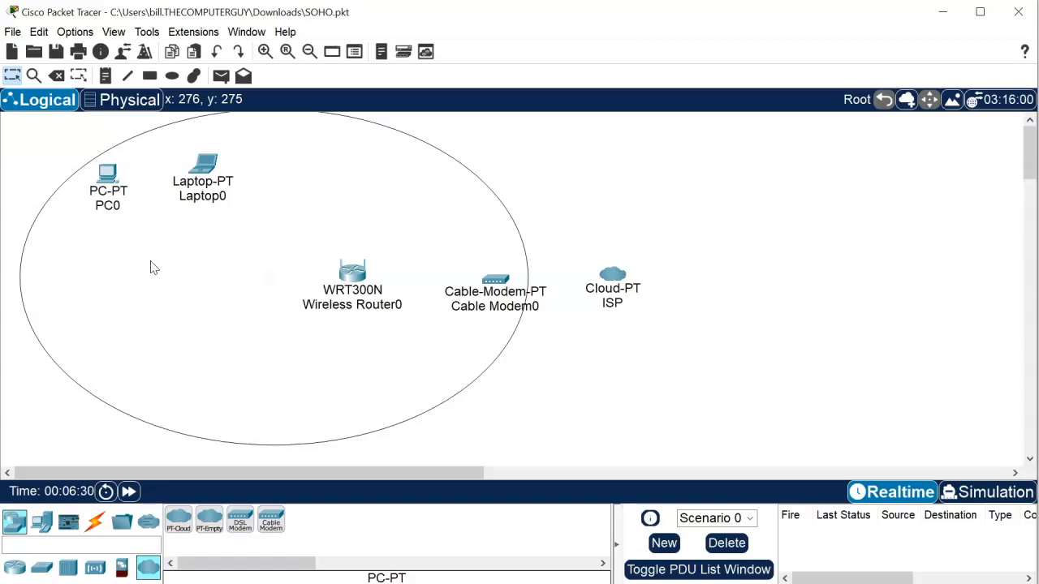
- Delete the ellipse with the Delete tool and confirm the removal
key(Delete)
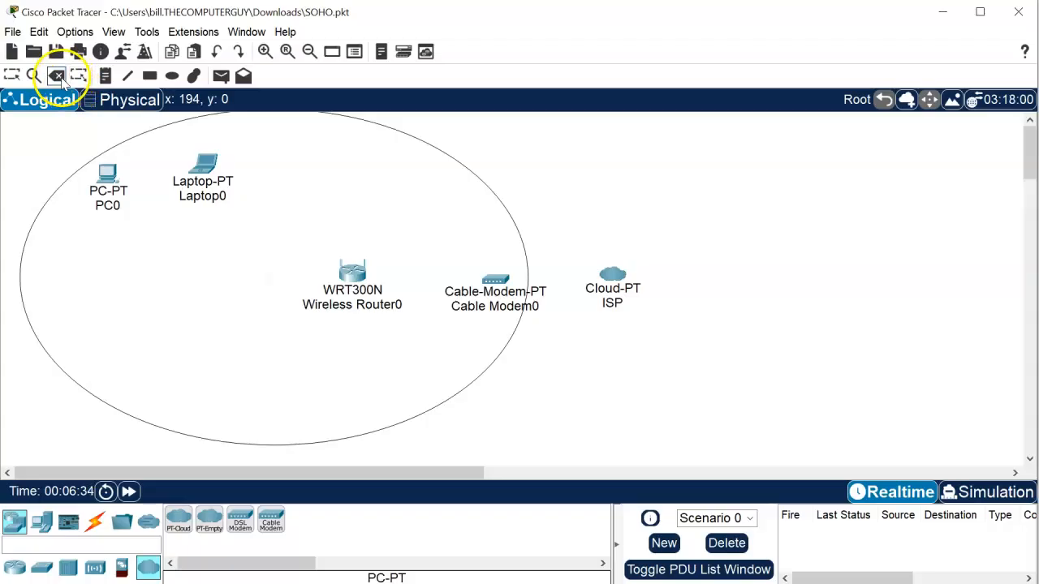
click(65, 182)
click(543, 330)
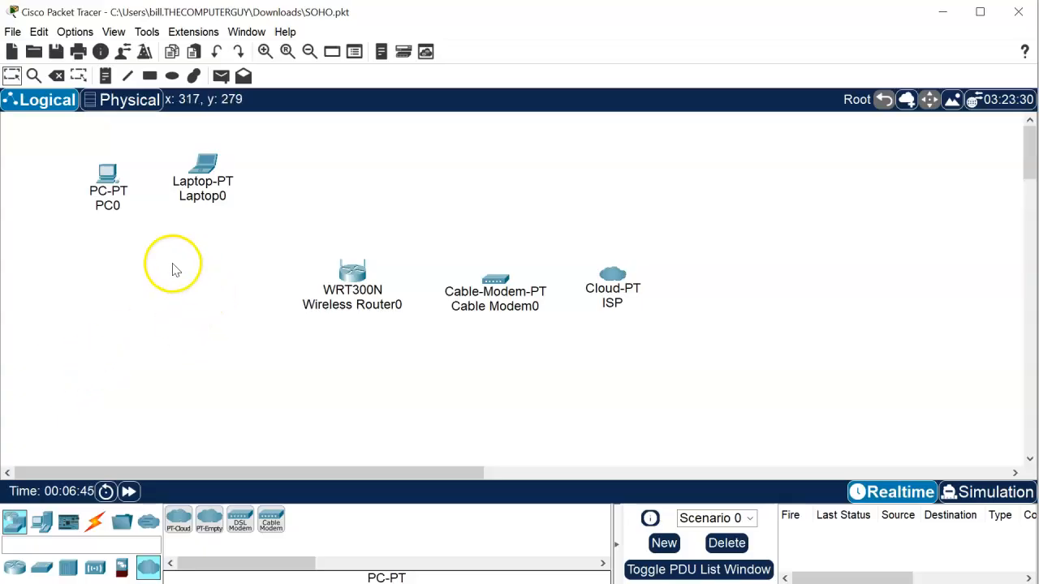
- Connect Wireless Router0's Internet port to Cable Modem0 Port 1 with a copper straight-through cable
click(94, 521)
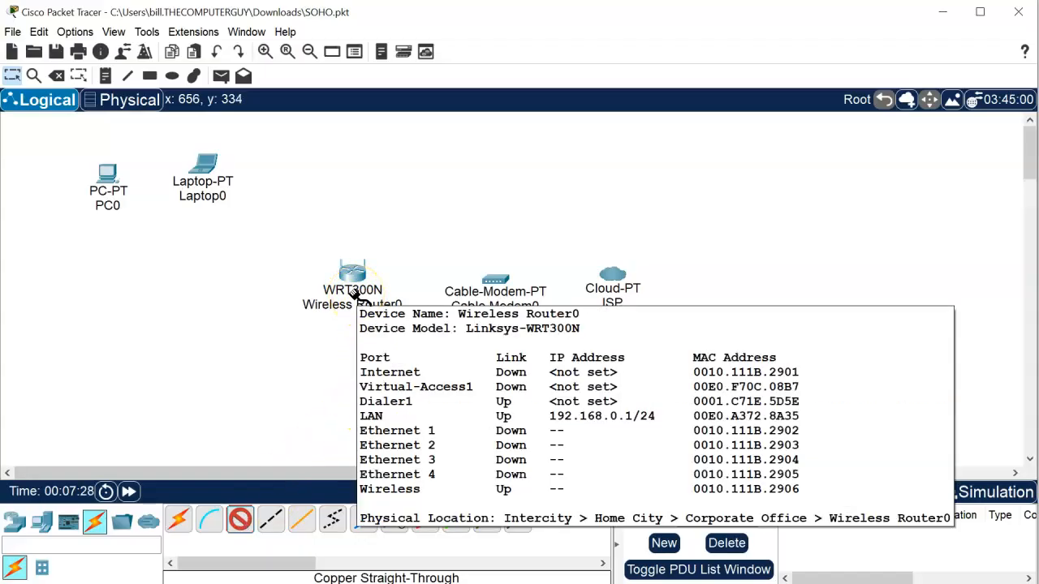
click(359, 295)
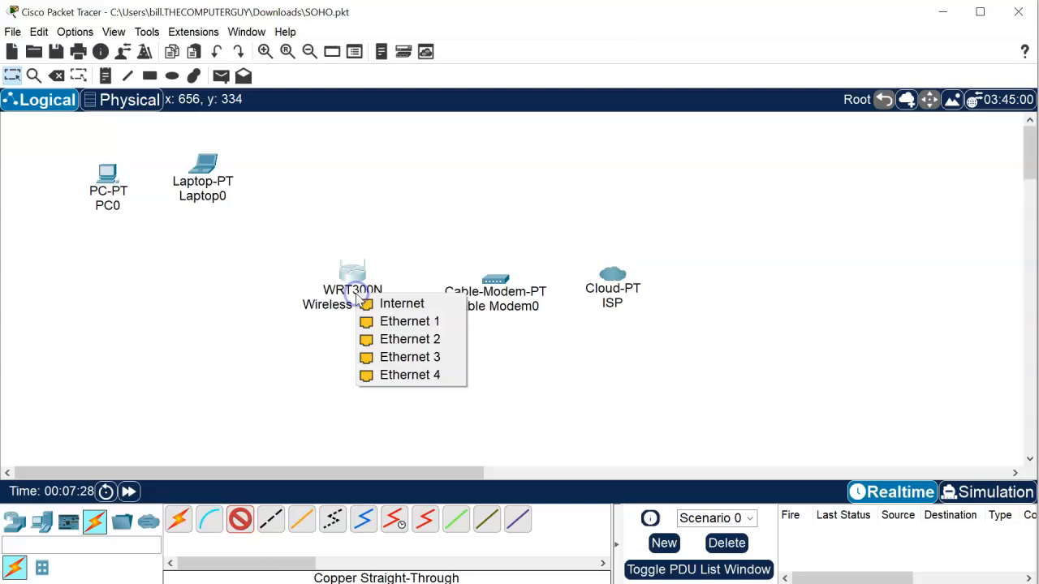
click(401, 303)
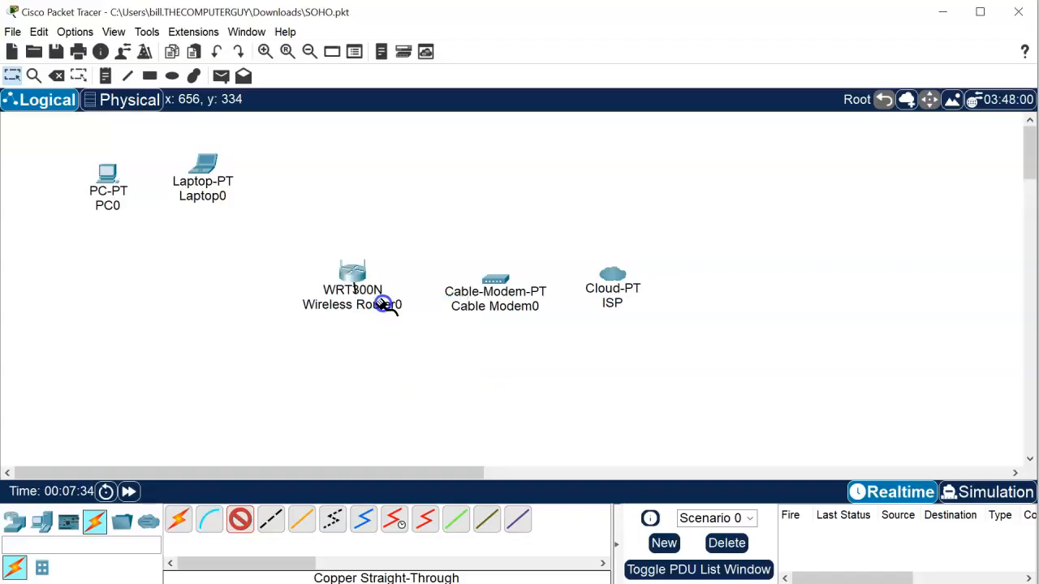
click(496, 284)
click(514, 318)
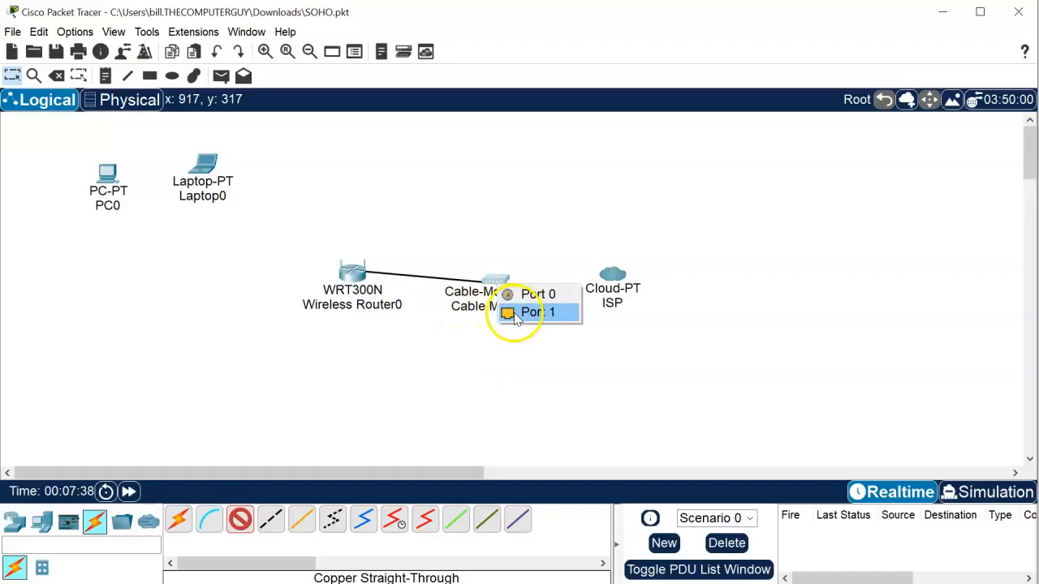
click(571, 320)
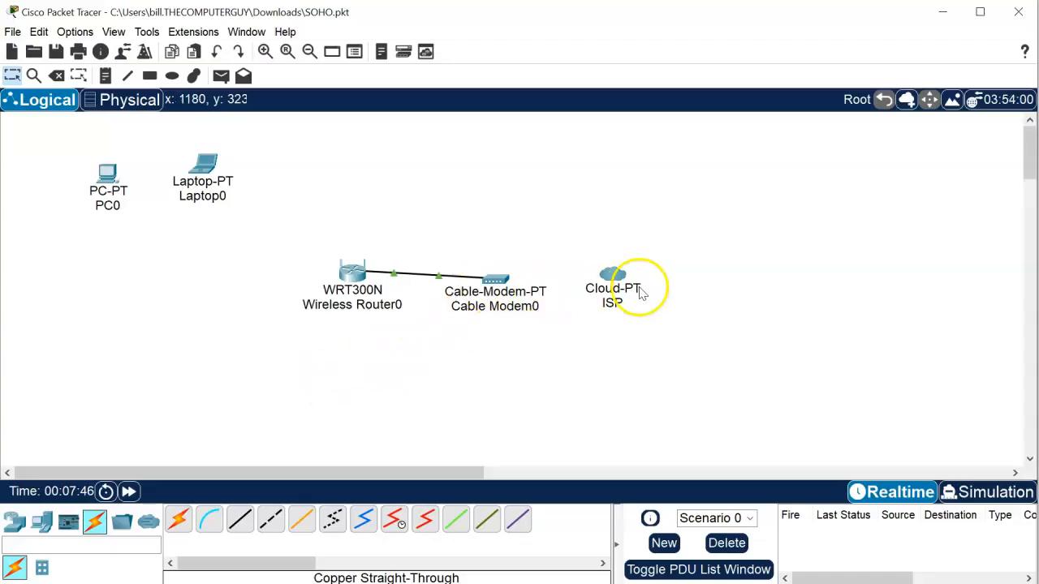
mouse_move(639, 290)
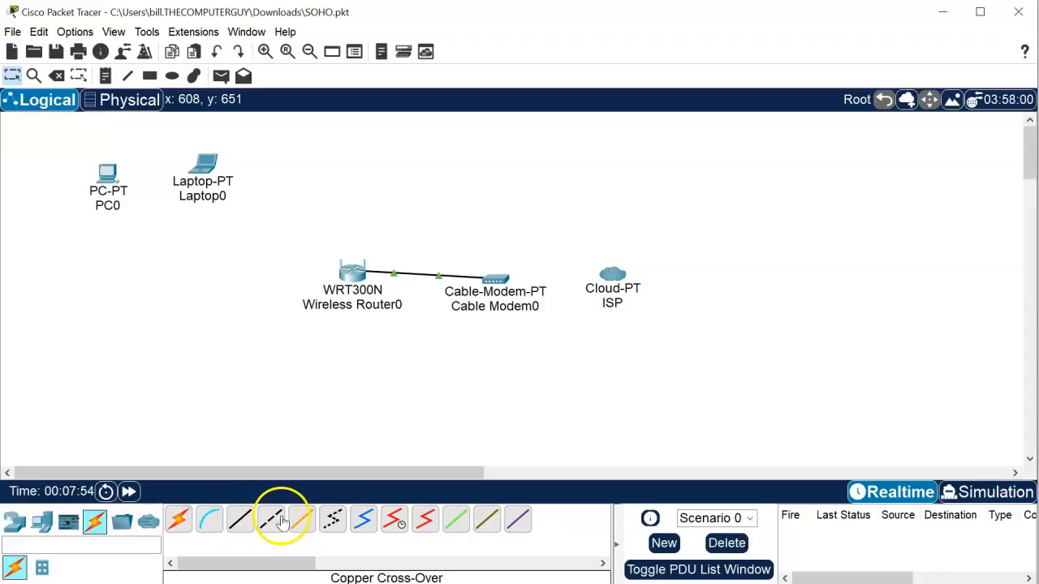
- Run a coaxial cable from Cable Modem0 Port 0 to the ISP cloud's Coaxial7 port
click(375, 522)
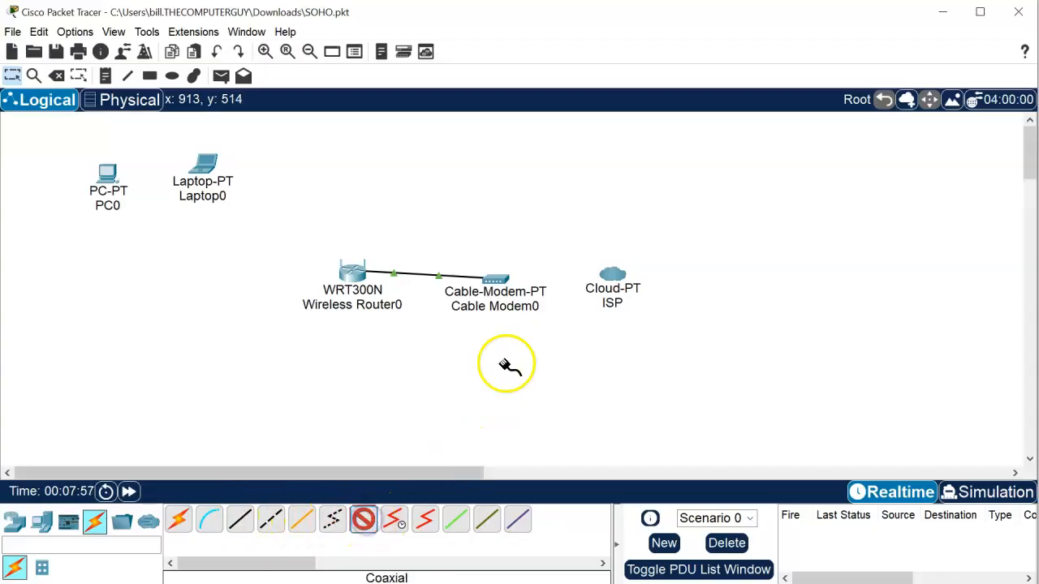
click(501, 284)
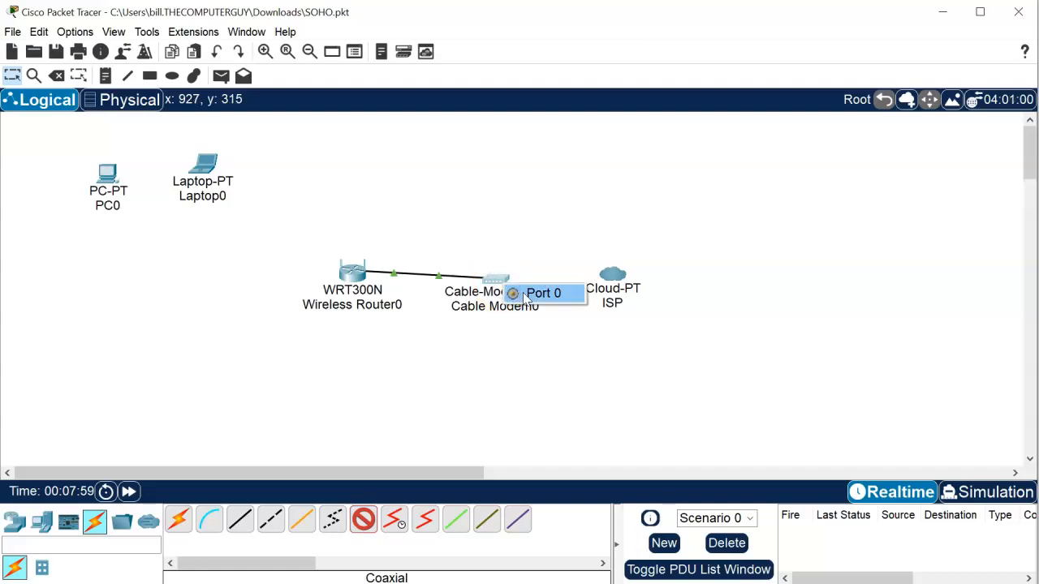
click(536, 294)
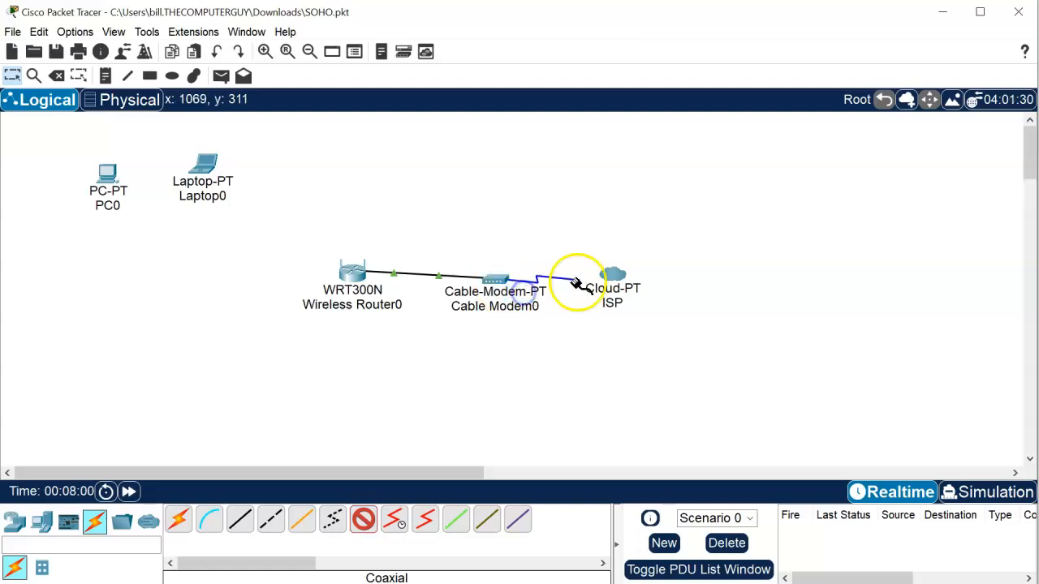
click(617, 277)
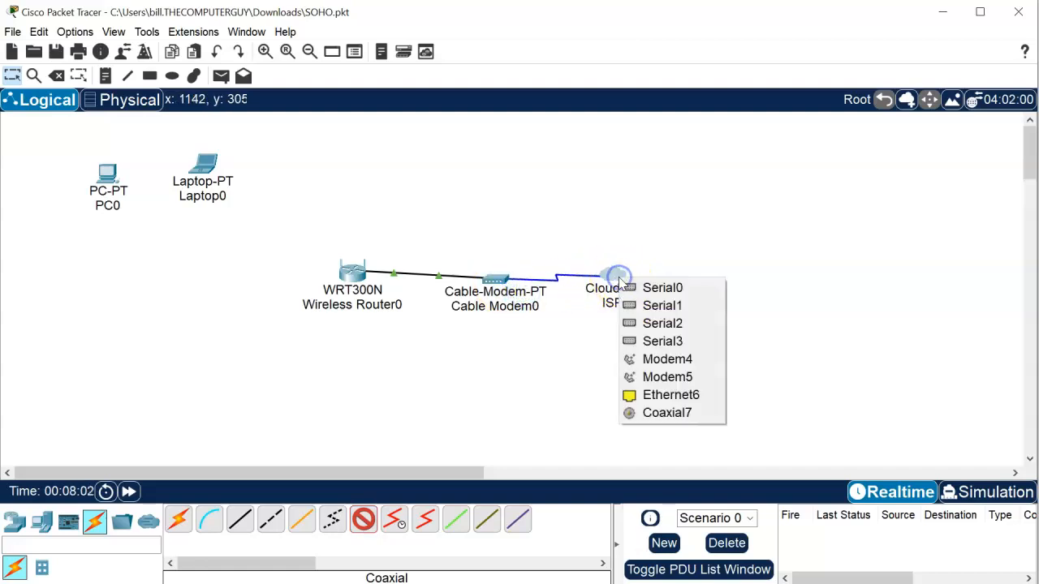
click(685, 413)
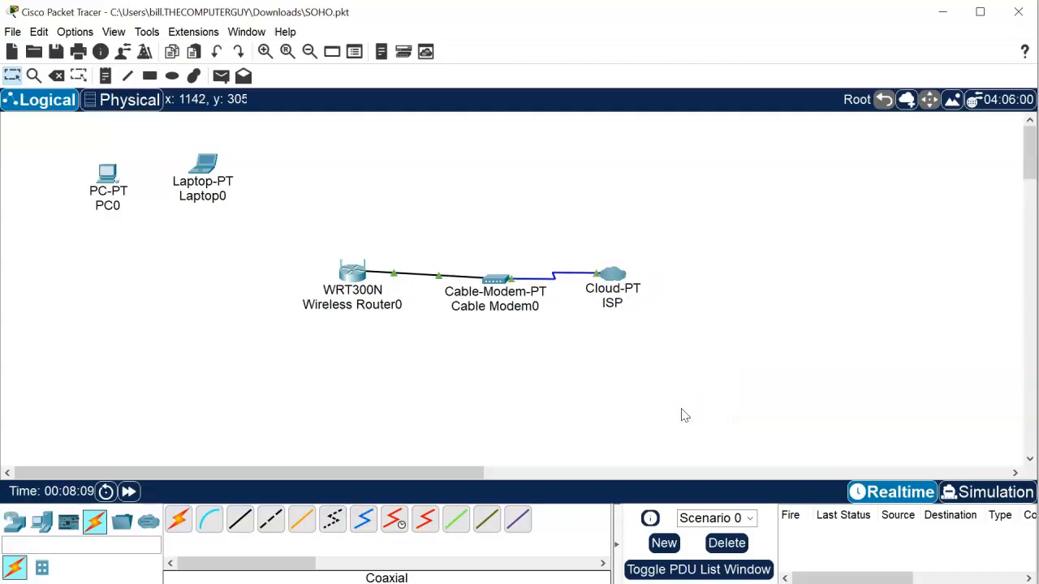
click(619, 276)
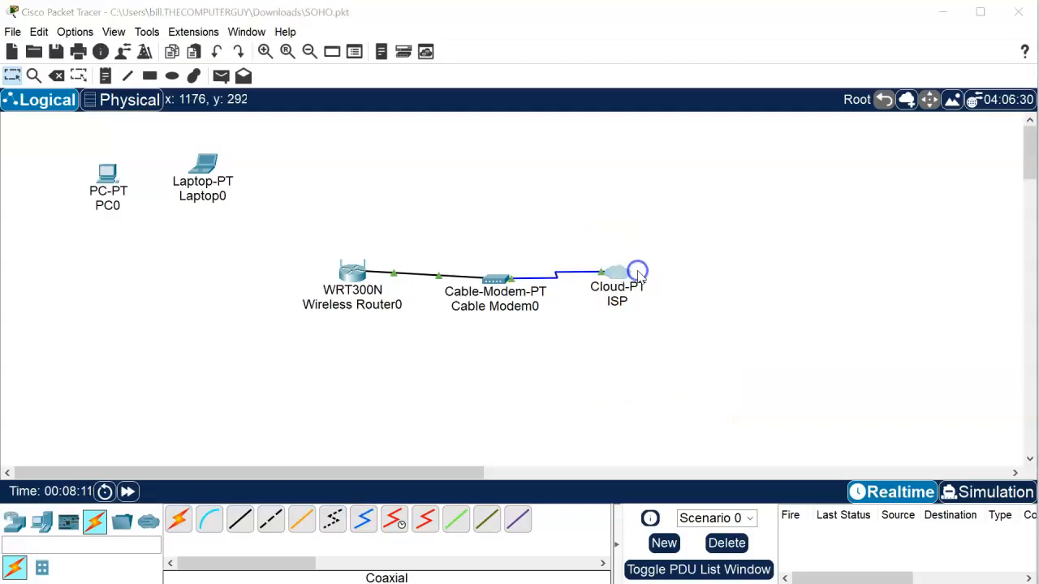
click(960, 138)
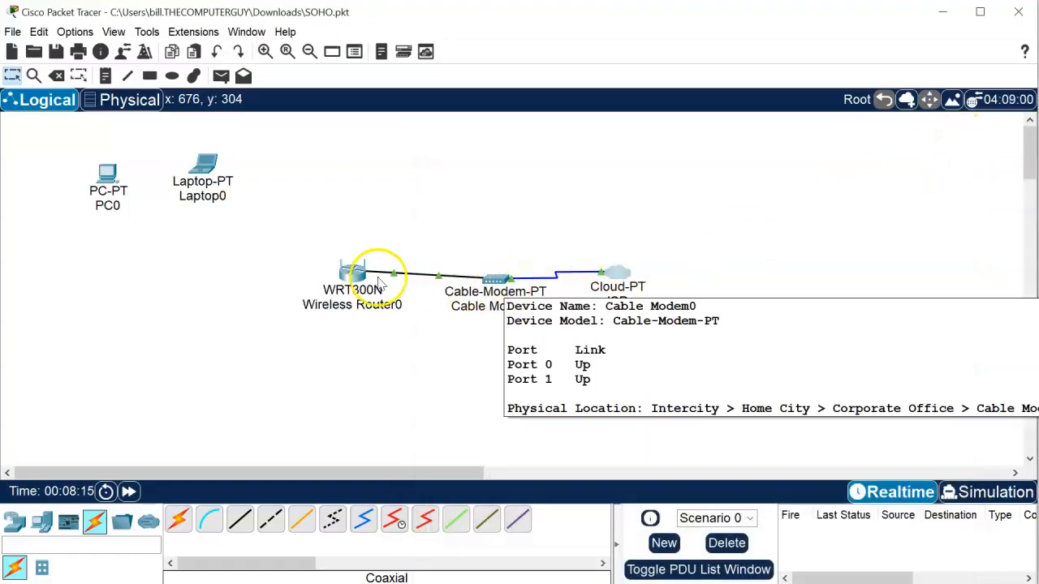
mouse_move(340, 278)
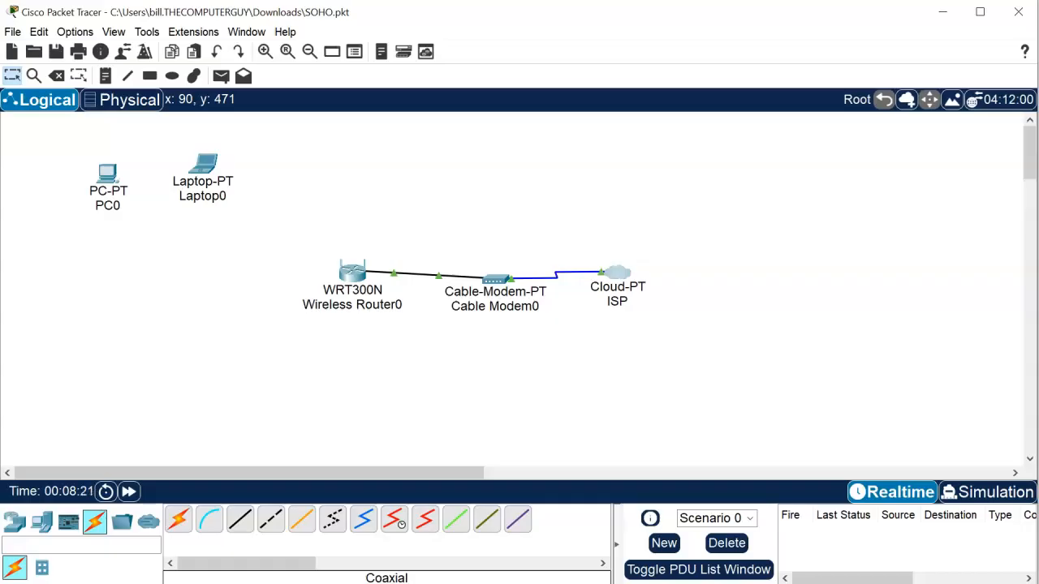
- Place Laptop0 below PC0, then cable PC0's FastEthernet0 to the router's Ethernet 4 with copper straight-through
drag(202, 168, 97, 247)
drag(95, 193, 159, 175)
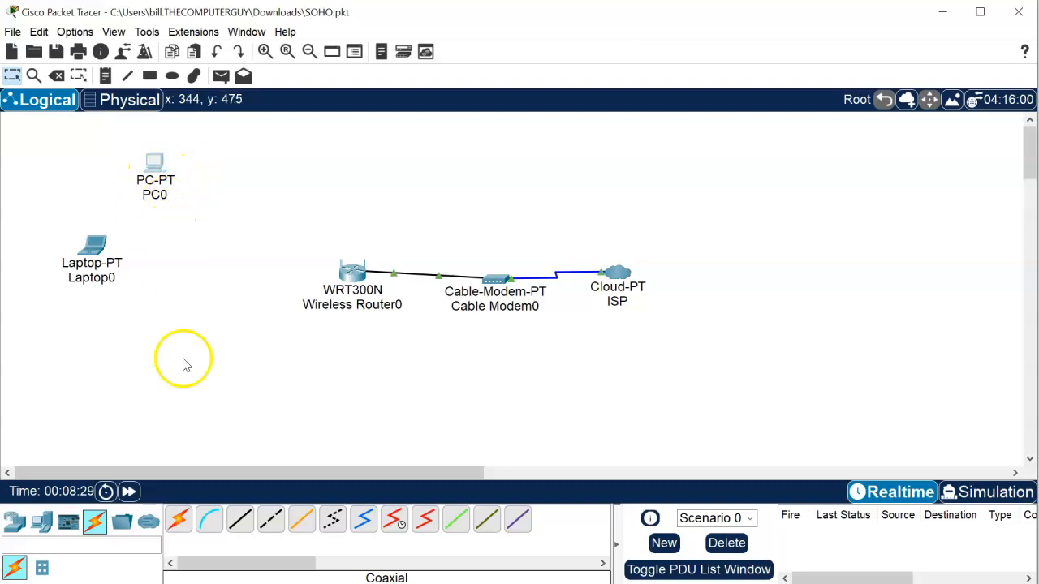
click(241, 524)
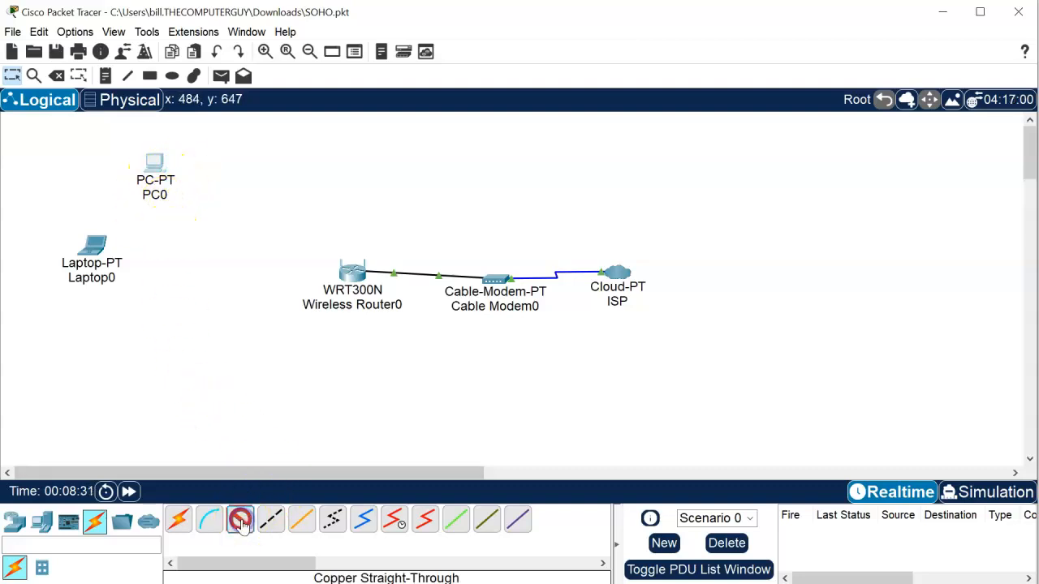
click(153, 184)
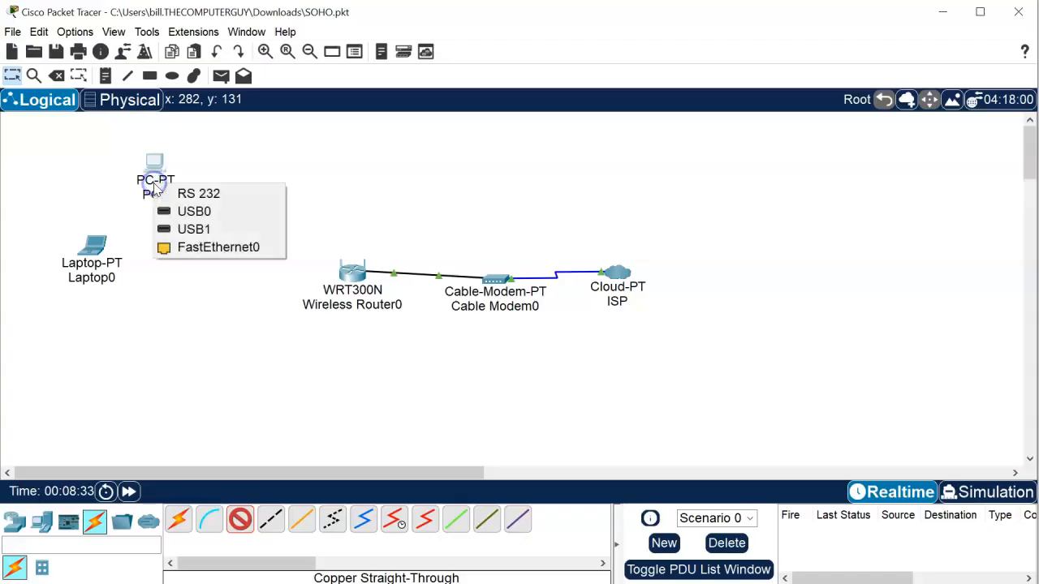
click(202, 254)
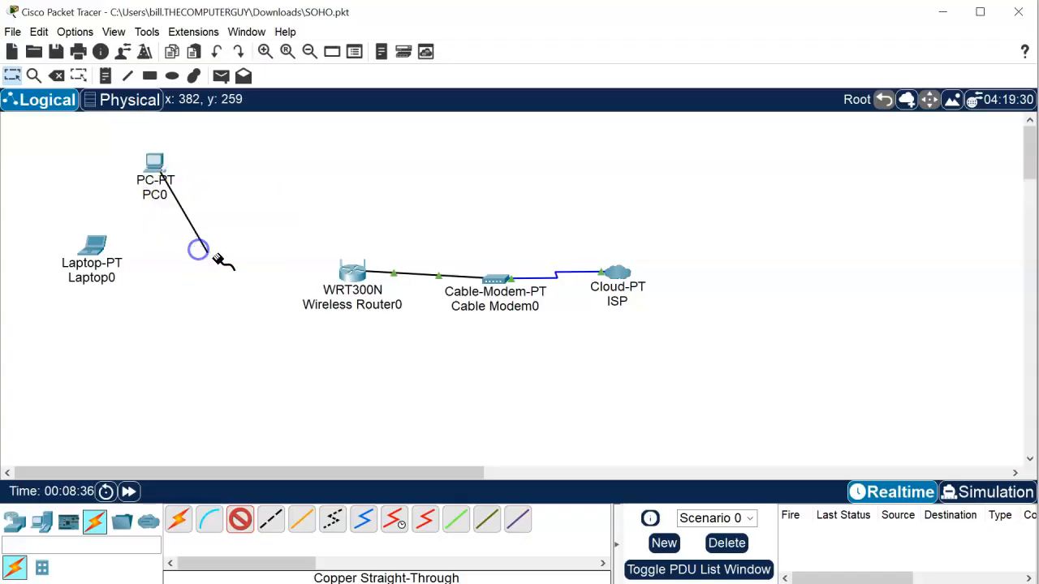
click(353, 277)
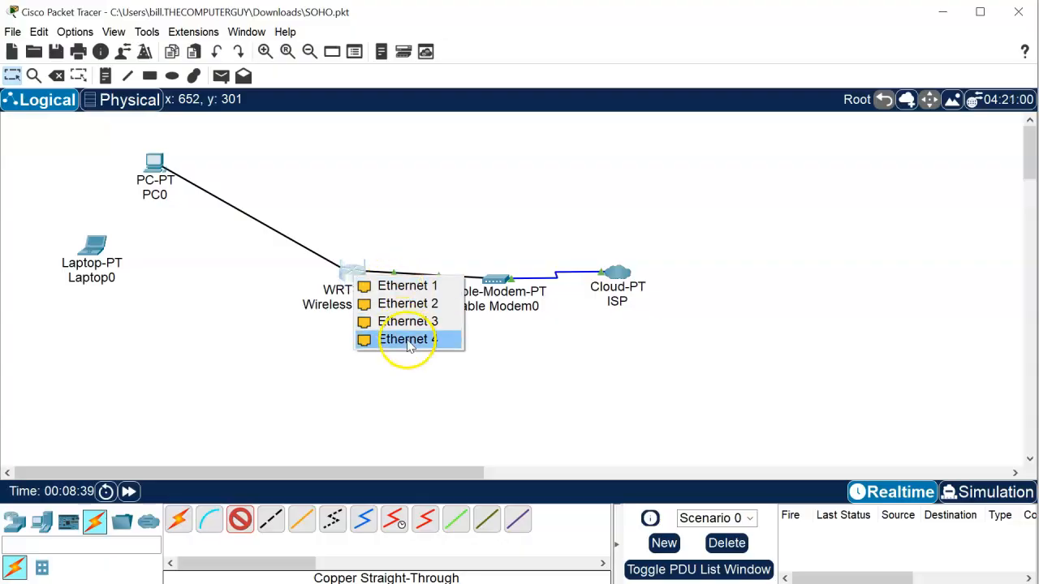
click(398, 286)
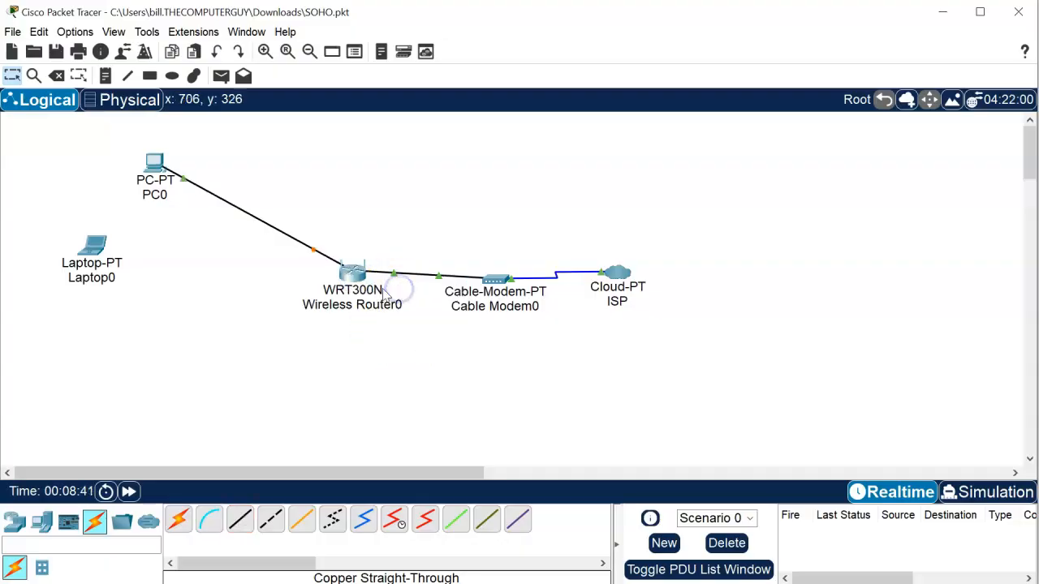
click(225, 316)
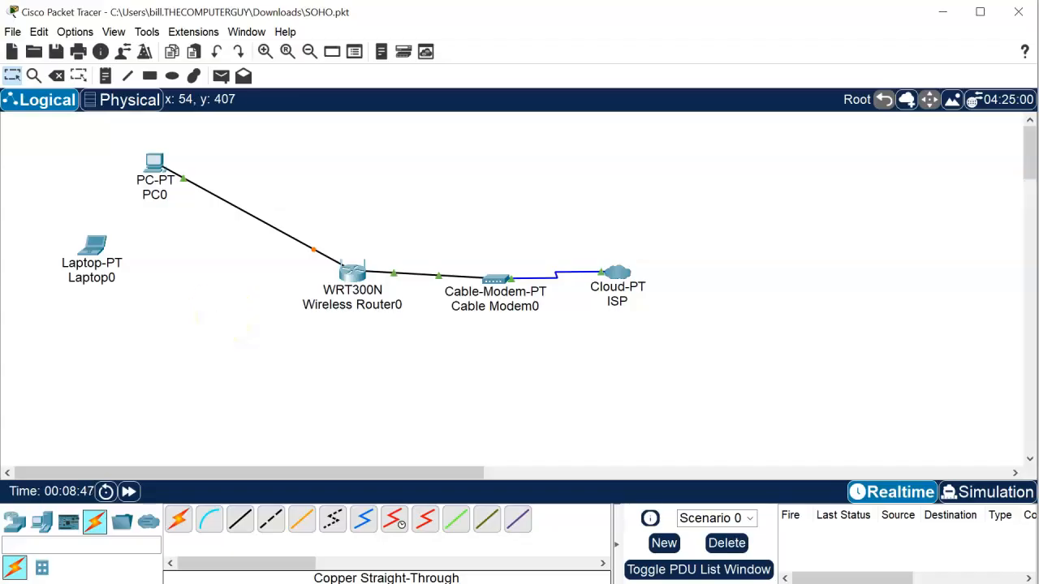
- Open Wireless Router0's GUI setup at the Basic Wireless Settings page, SSID still Default
click(348, 292)
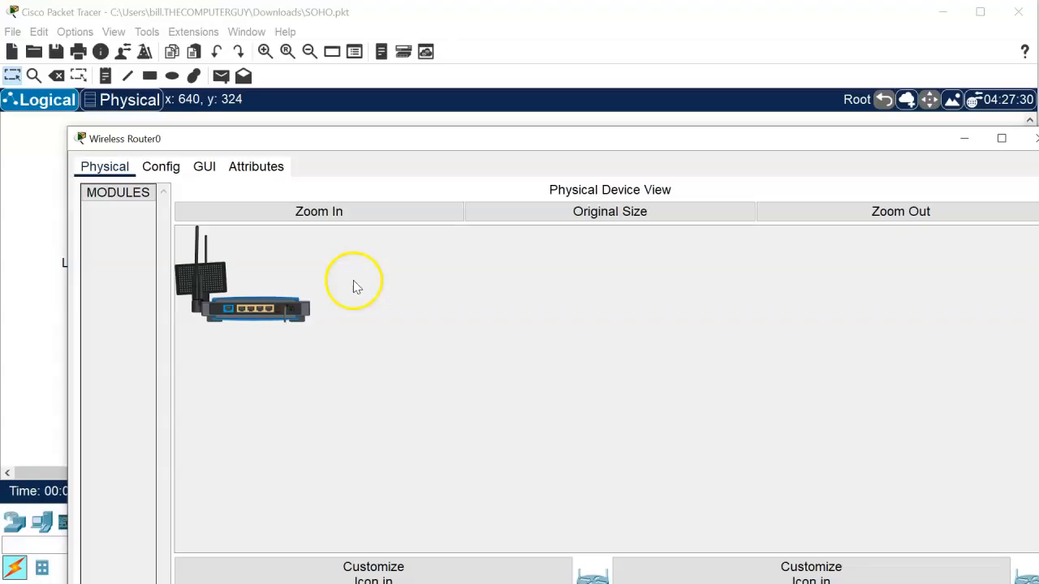
click(215, 175)
drag(455, 142, 439, 36)
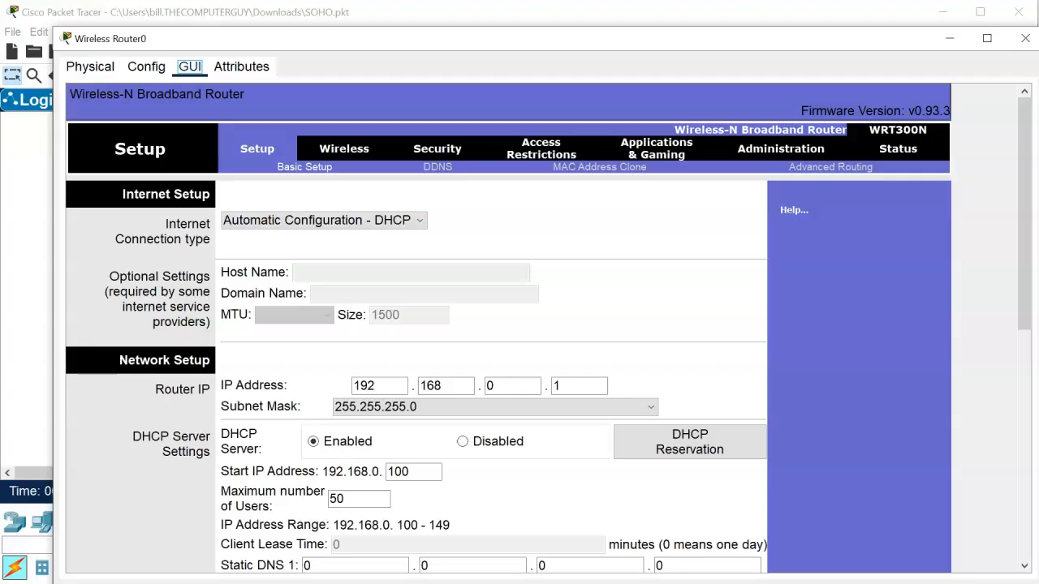
click(341, 154)
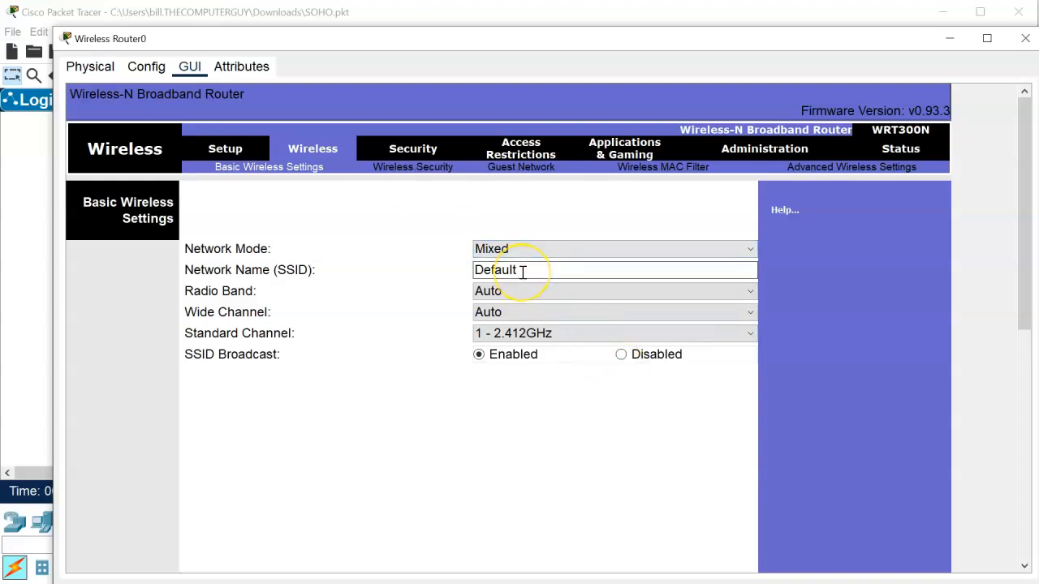
- Set wireless security to WPA2 Personal with a passphrase and save the settings
click(399, 167)
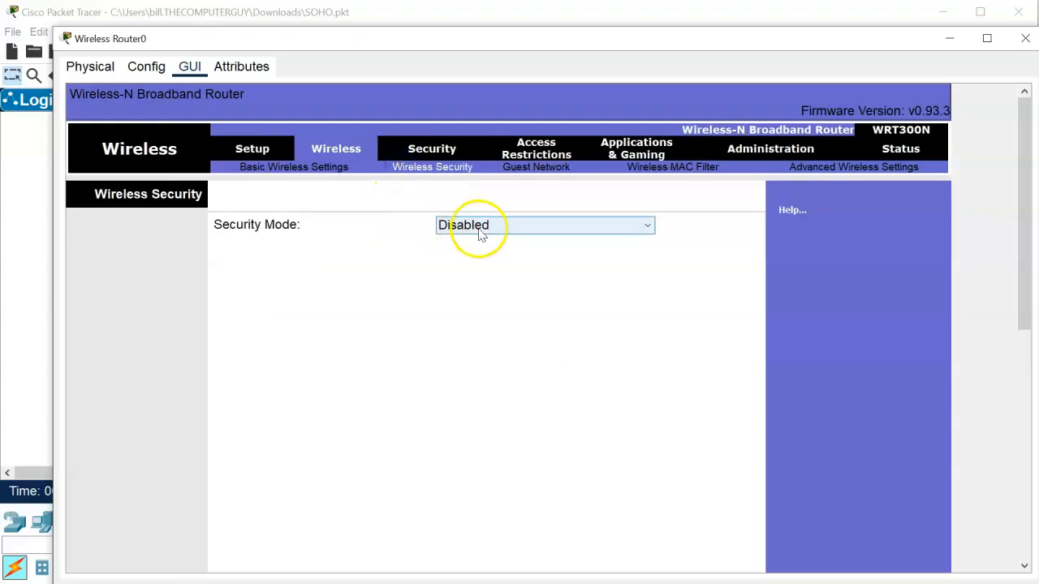
click(481, 229)
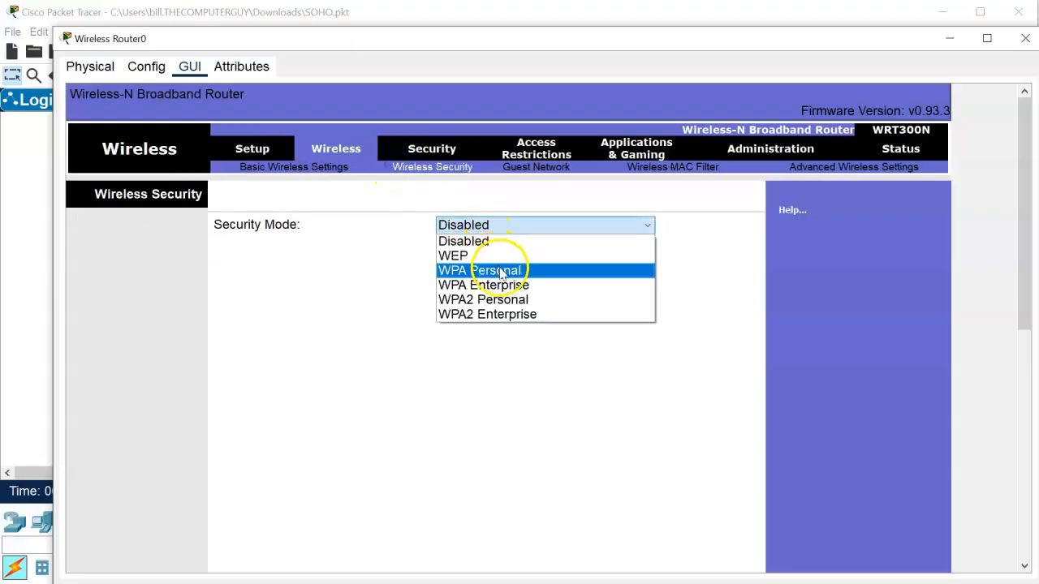
click(506, 300)
click(511, 271)
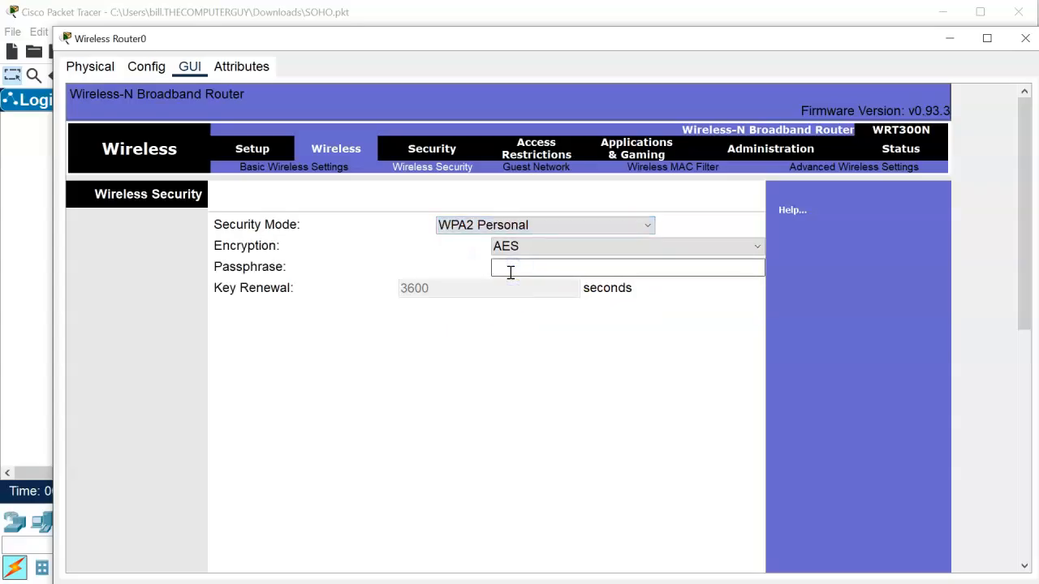
text(Password01)
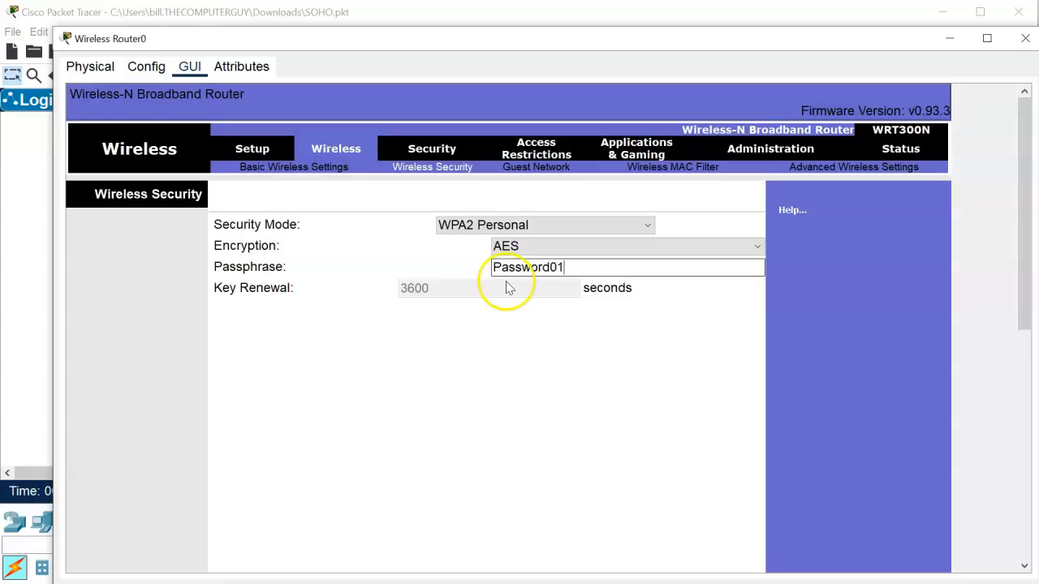
scroll(654, 406, down, 5)
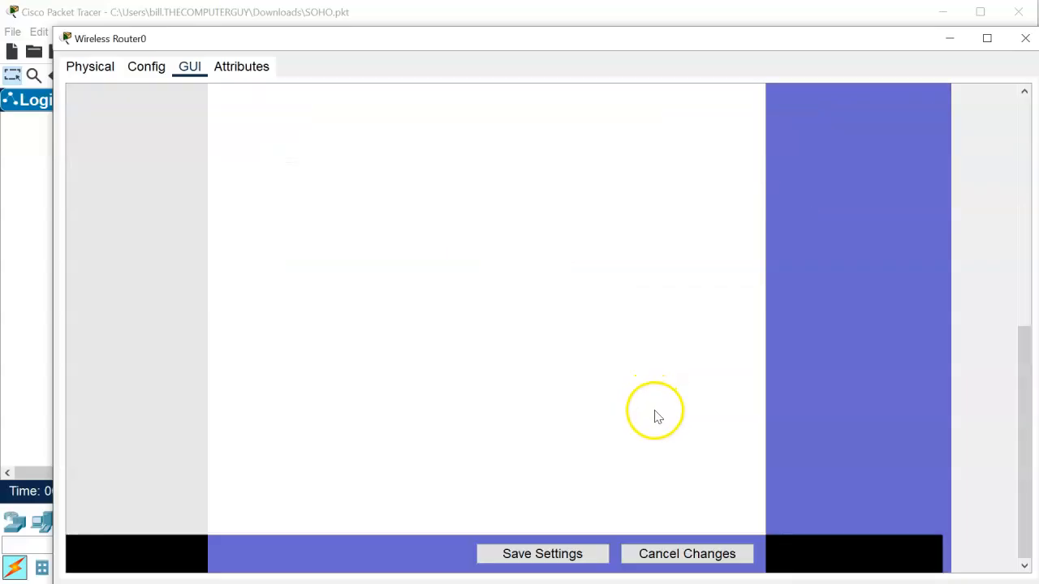
click(536, 554)
click(591, 444)
- Return to Basic Wireless Settings and select the Default SSID name
scroll(591, 444, up, 1)
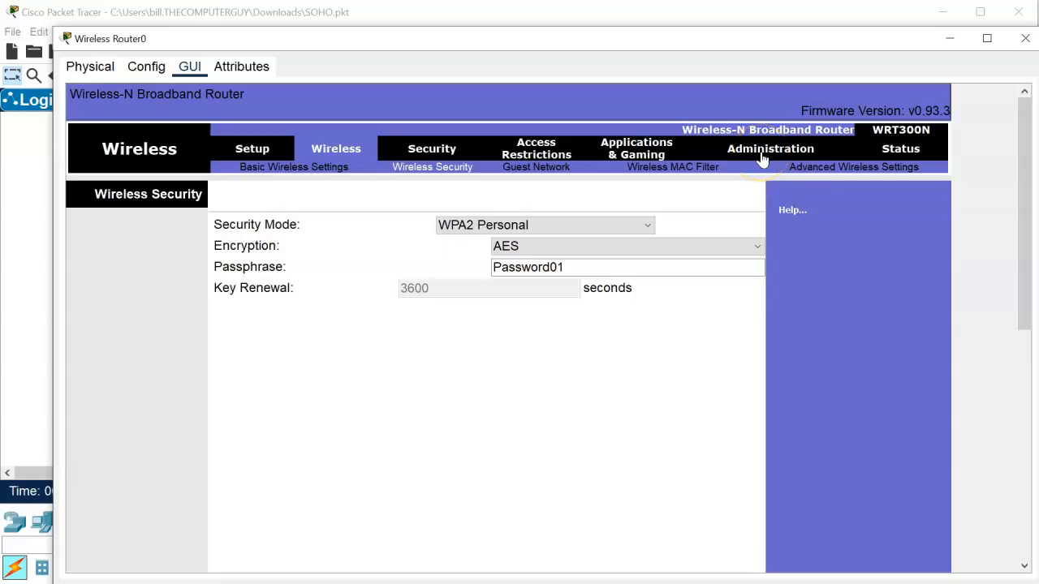
click(297, 166)
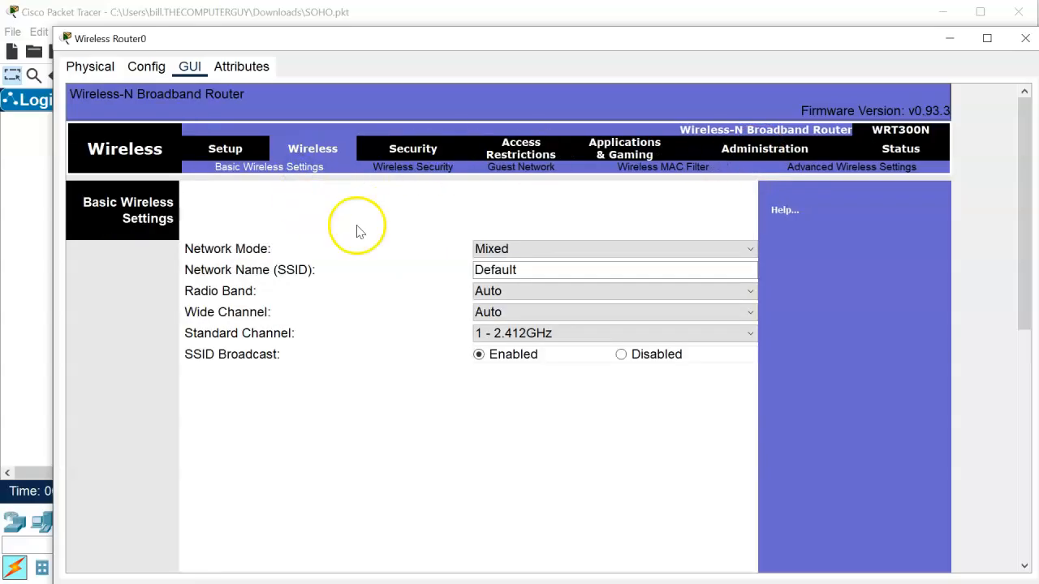
drag(533, 267, 354, 248)
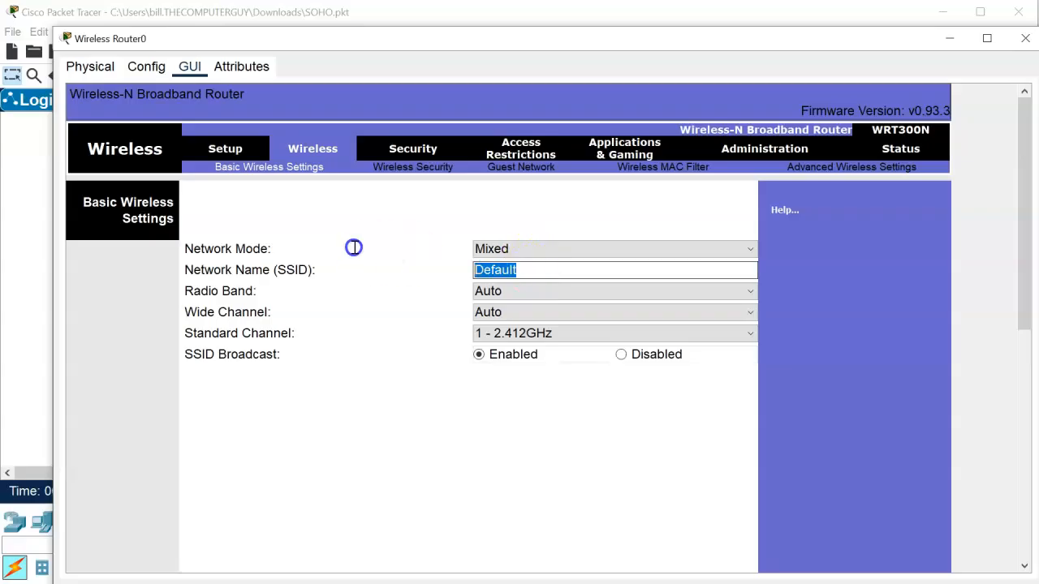
- Enter and confirm a new router password under Administration > Management, save it, and close the router window
click(816, 168)
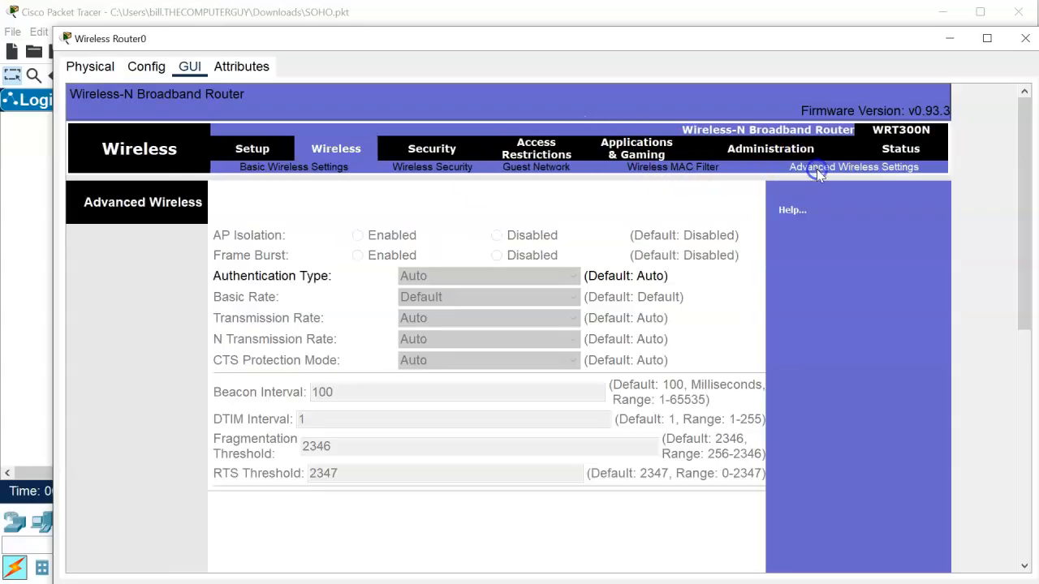
click(779, 149)
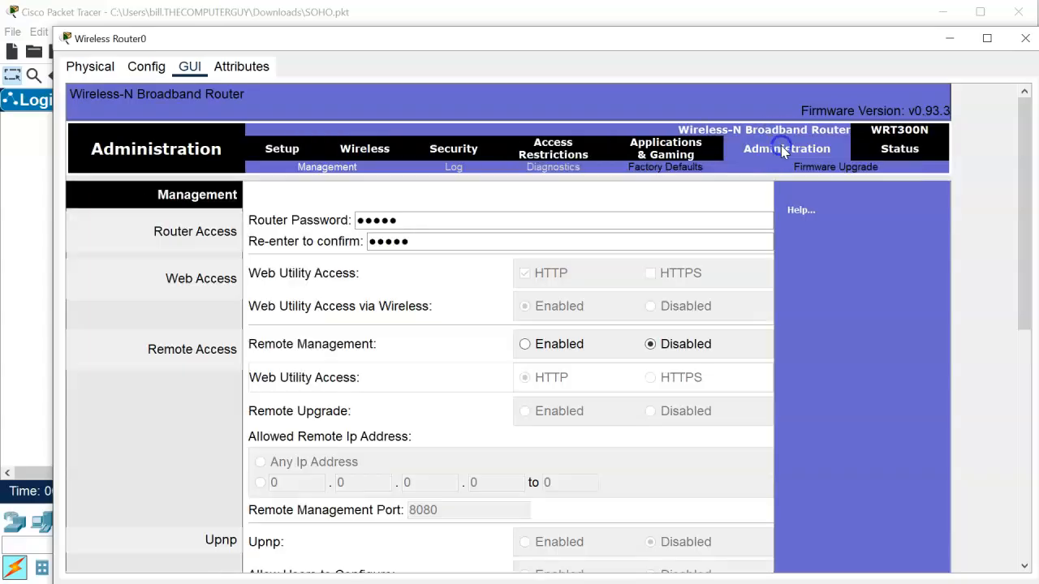
drag(411, 221, 270, 227)
text(ci)
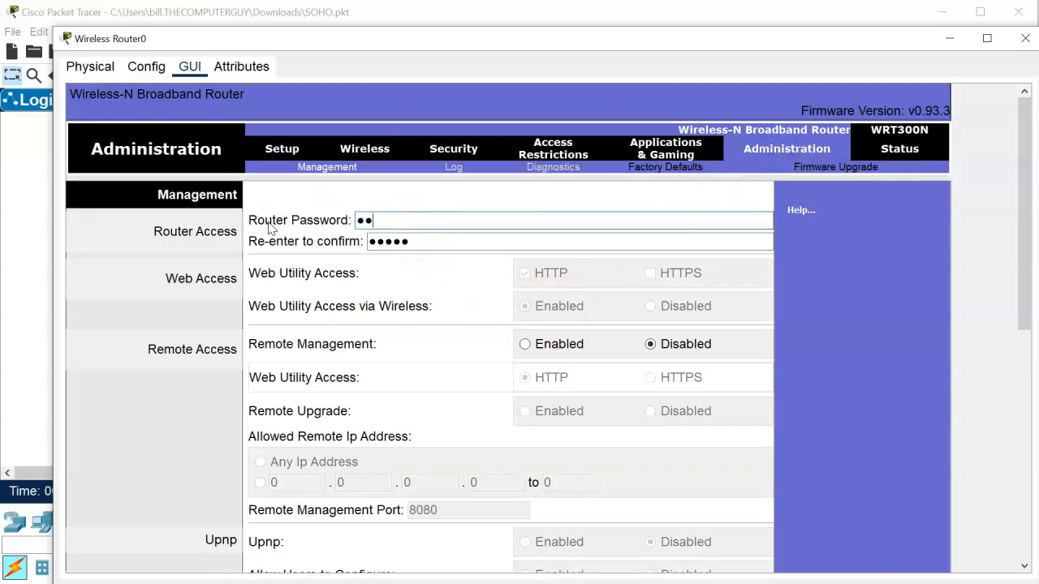
text(sco12345)
key(Tab)
text(ci)
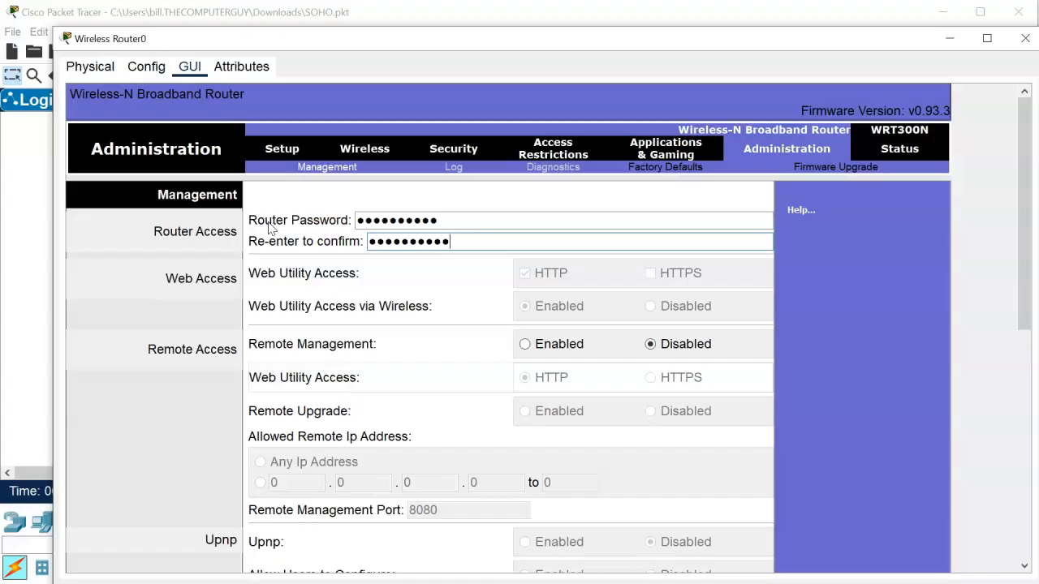
scroll(880, 446, down, 5)
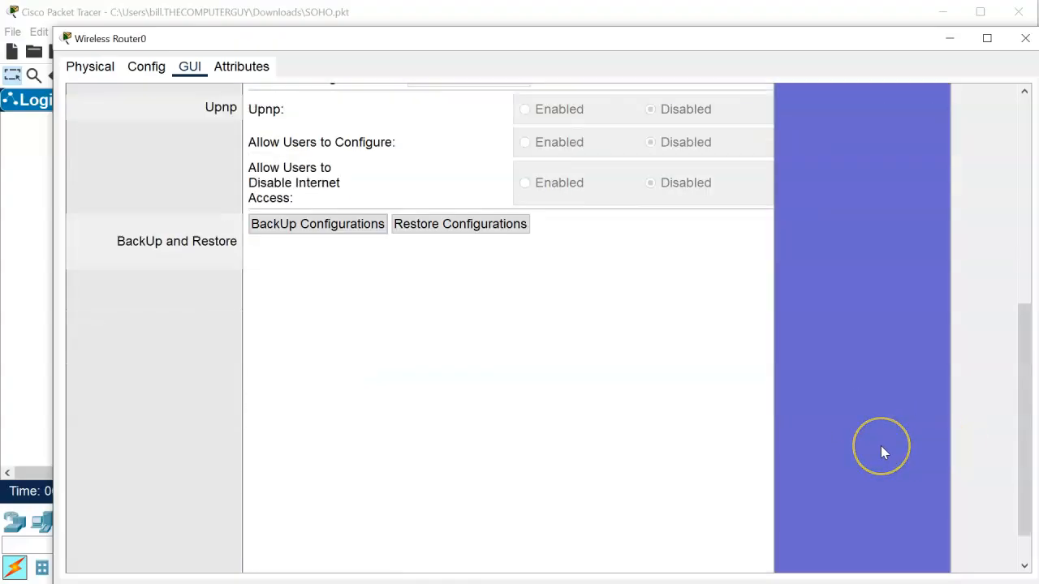
scroll(880, 445, down, 2)
click(565, 555)
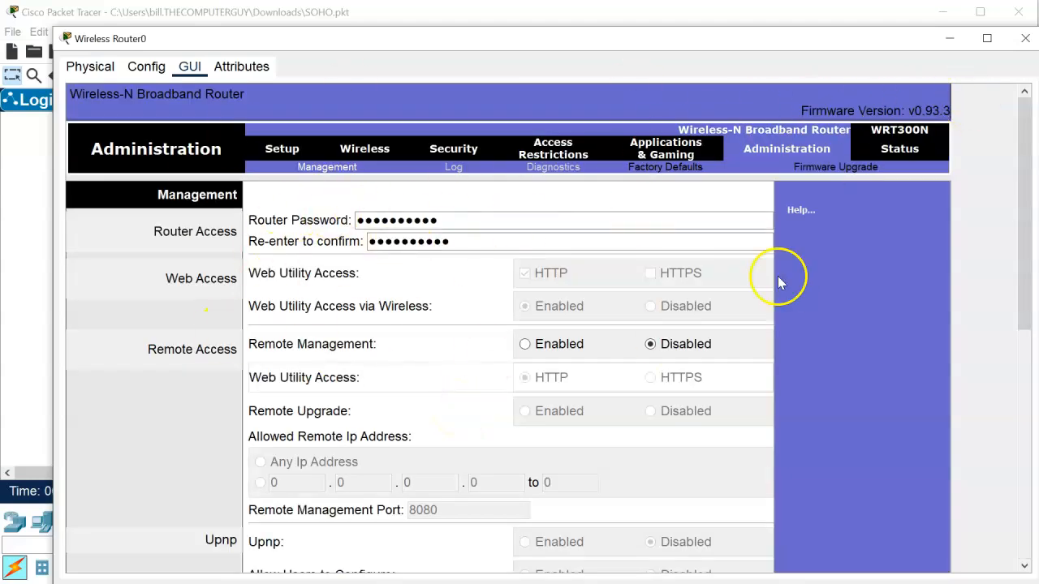
click(1025, 38)
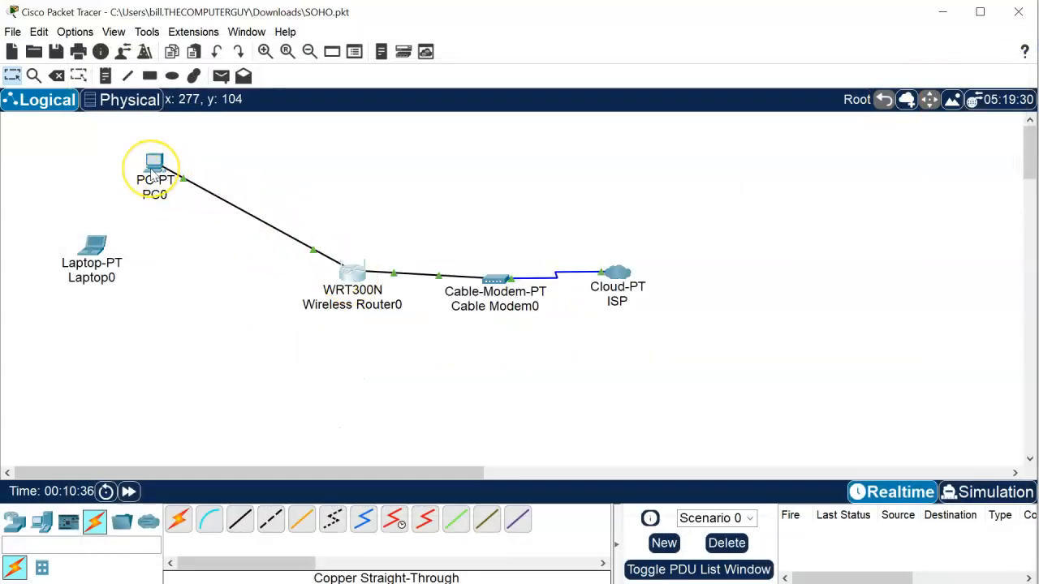
- Switch PC0's IP Configuration to DHCP, receiving 192.168.0.100 with gateway 192.168.0.1, then close it
mouse_move(152, 177)
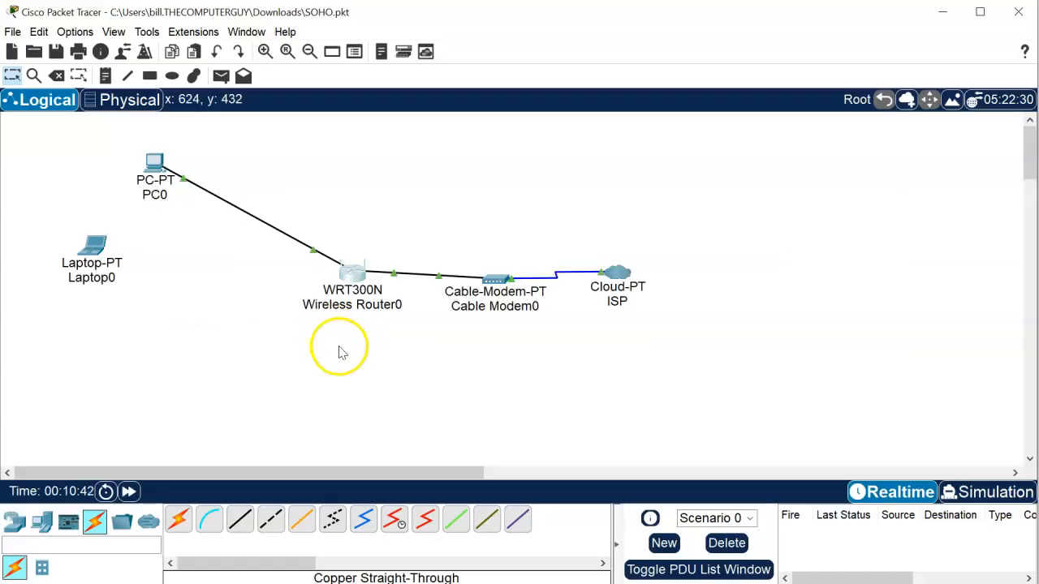
click(155, 174)
drag(550, 144, 398, 111)
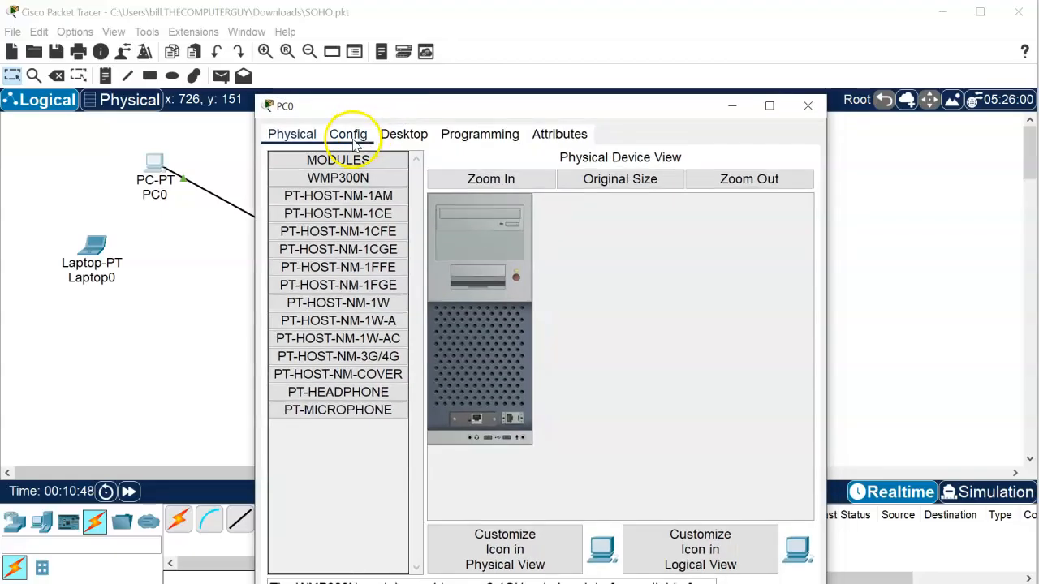
click(405, 140)
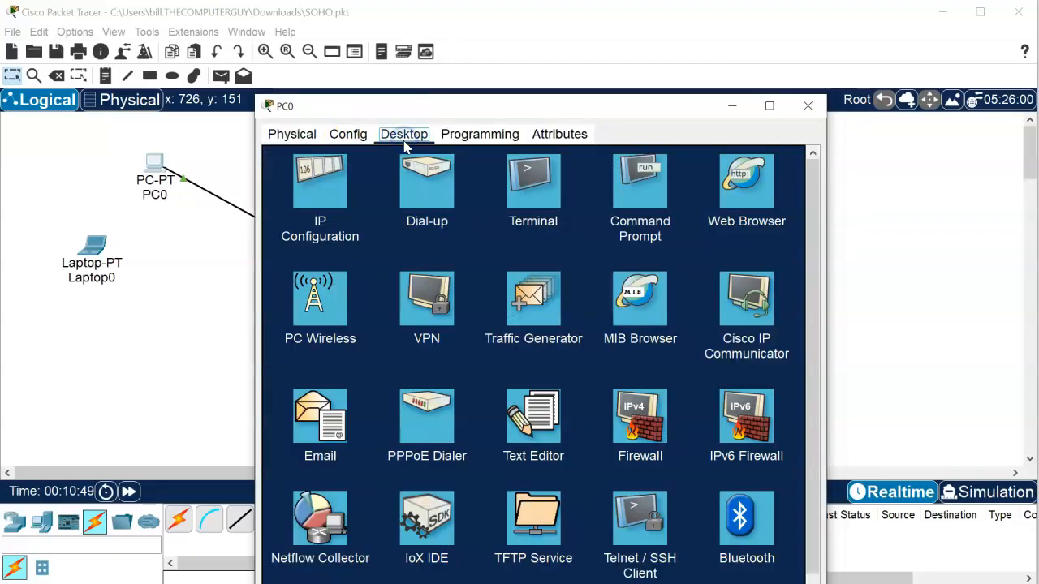
click(335, 190)
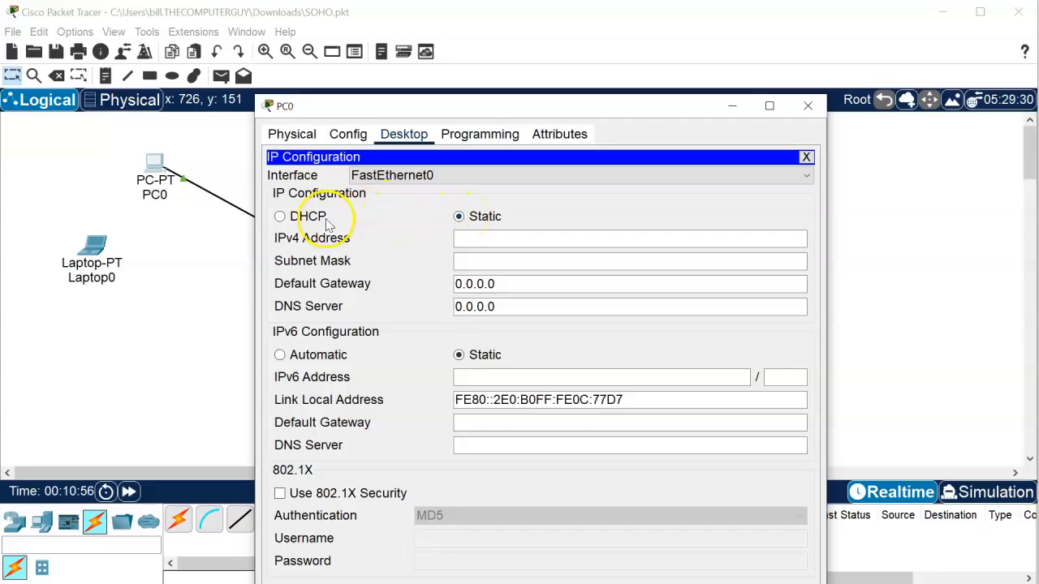
click(282, 216)
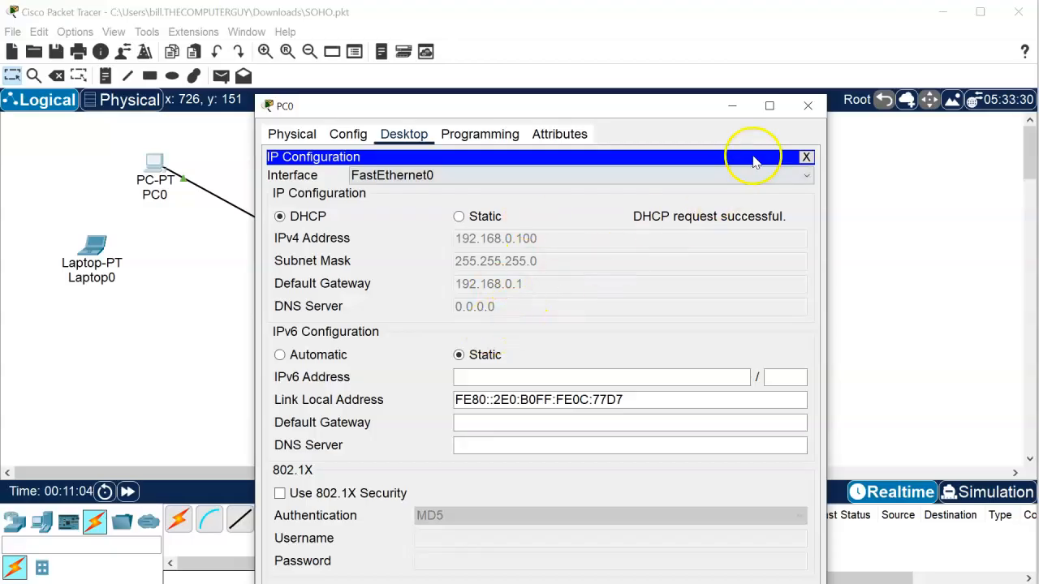
click(807, 108)
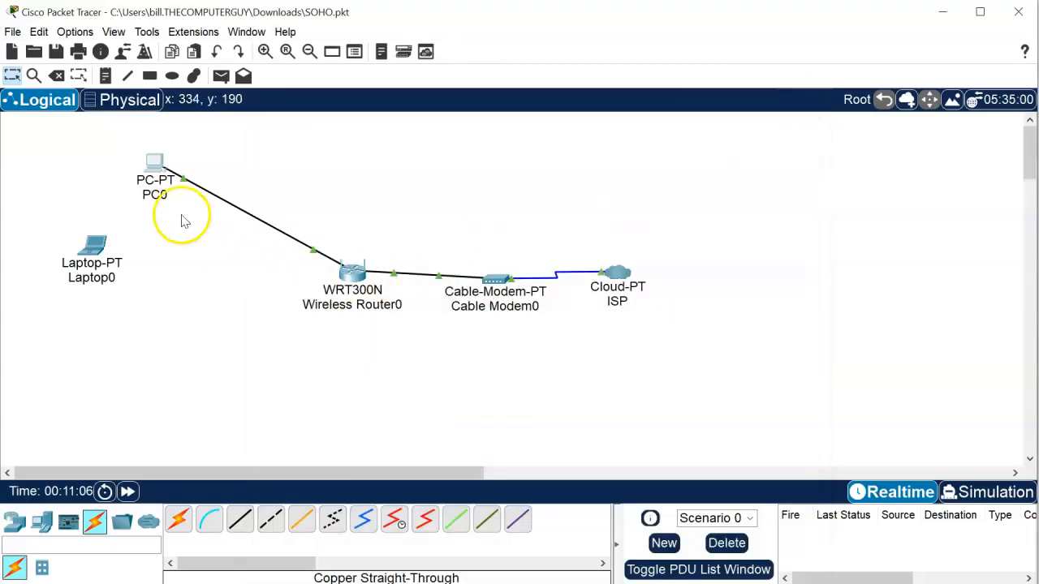
- Open Laptop0's device window and switch the laptop's power off
mouse_move(158, 165)
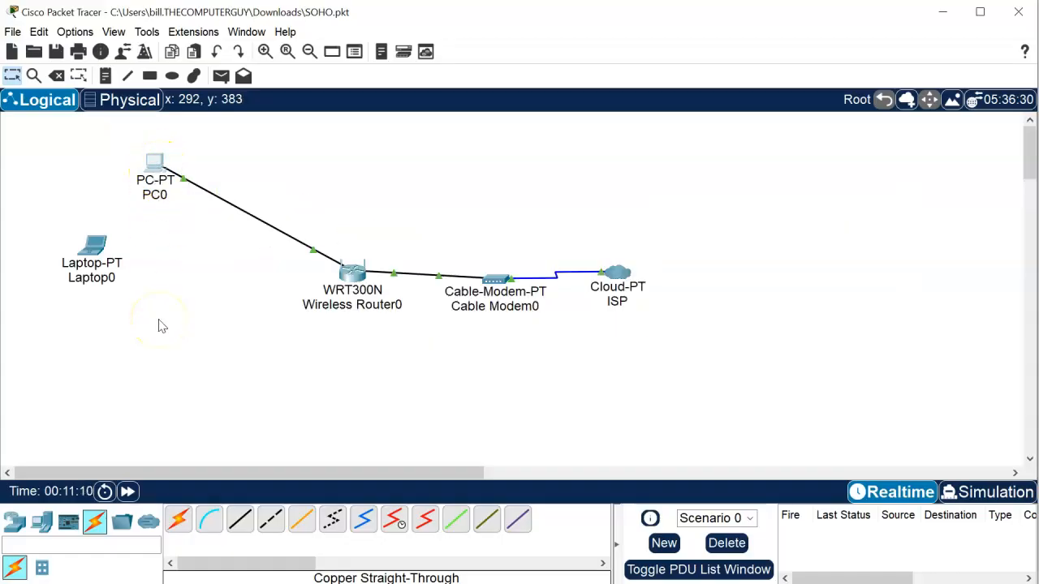
click(84, 317)
click(91, 271)
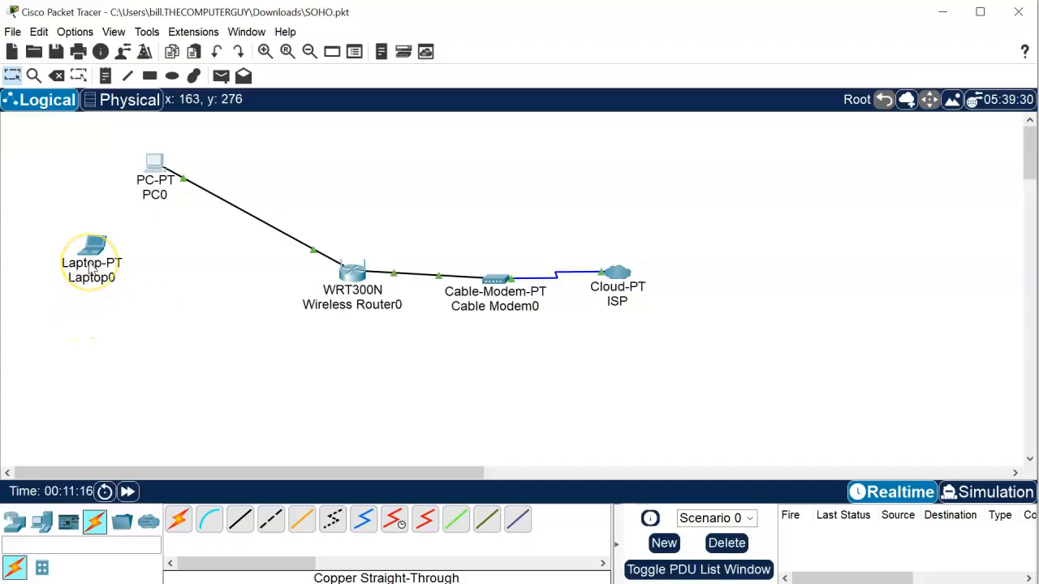
click(108, 270)
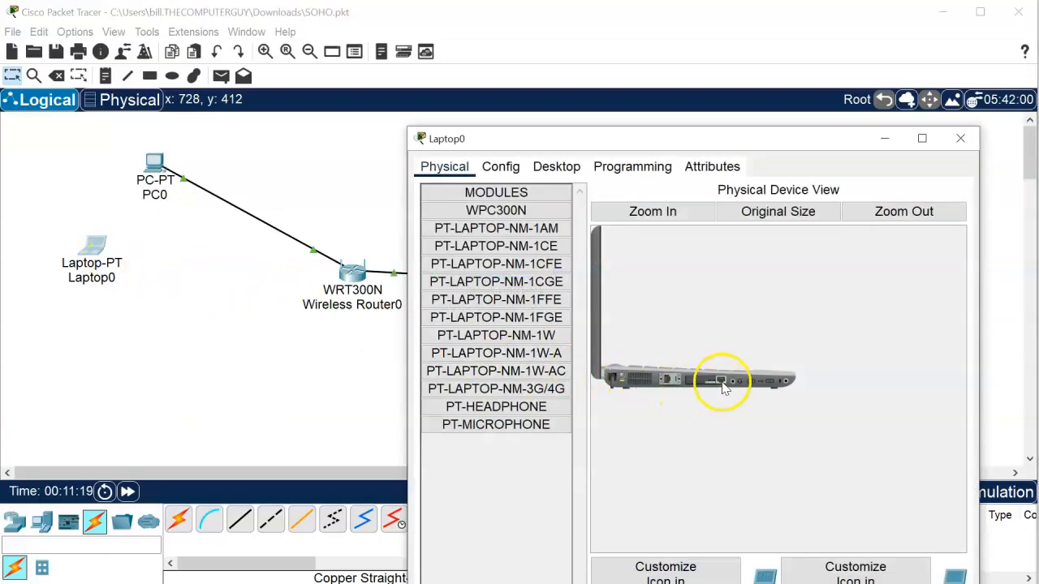
drag(688, 146, 508, 61)
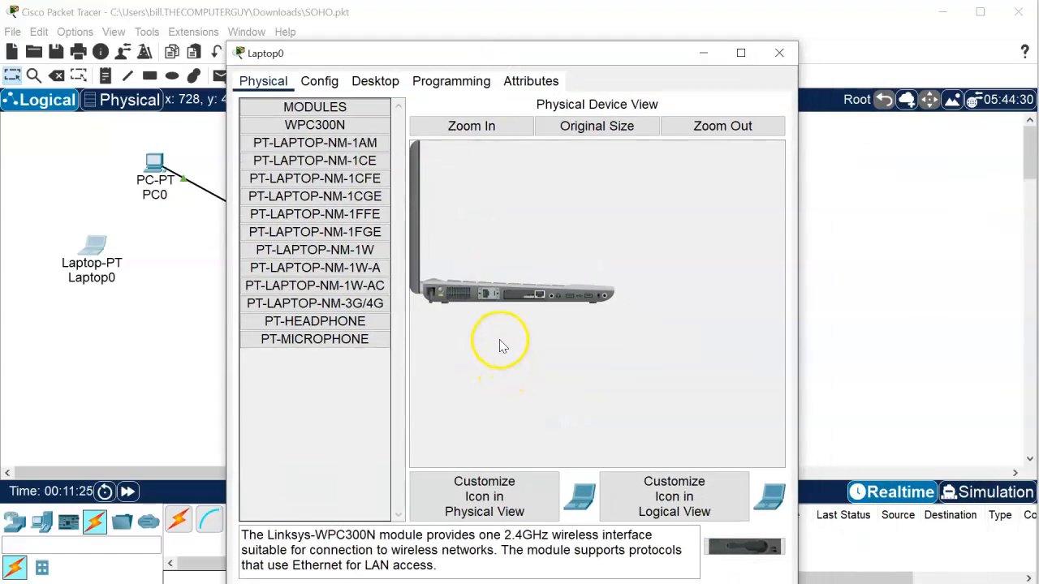
click(439, 293)
drag(441, 295, 455, 344)
click(452, 340)
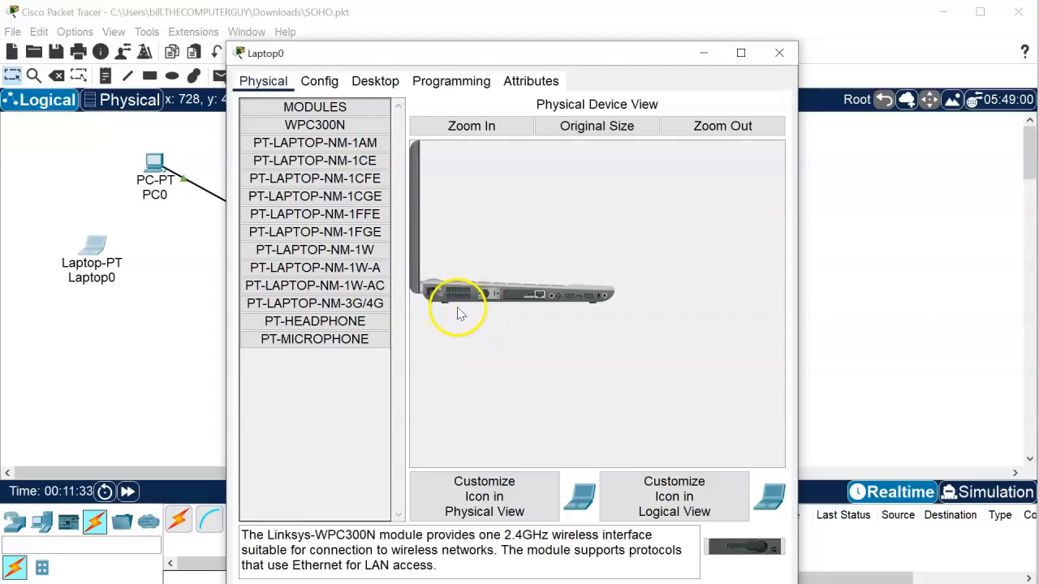
- Replace the wired module with the WPC300N wireless card and power the laptop back on
click(491, 127)
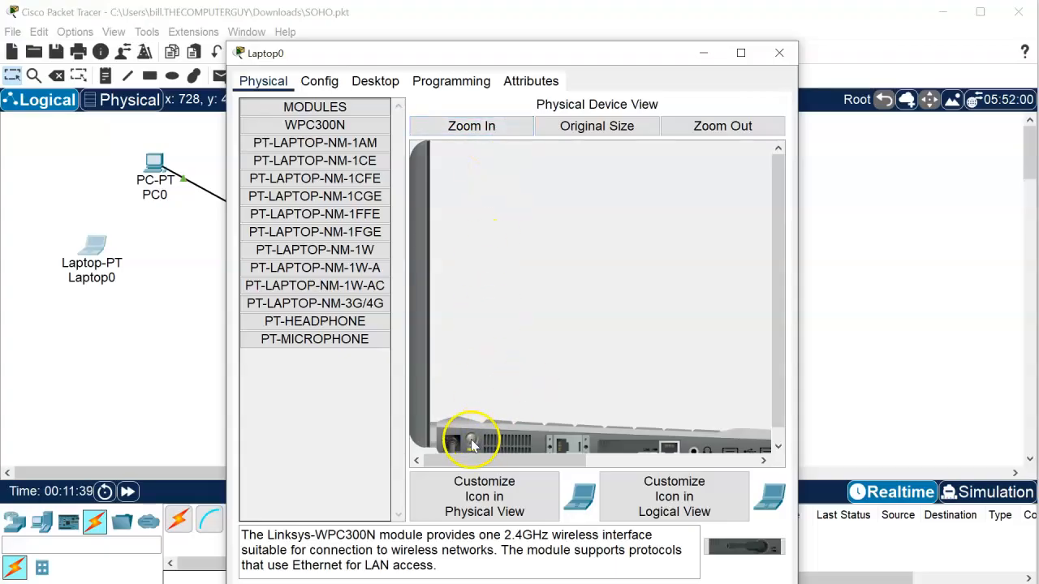
click(781, 451)
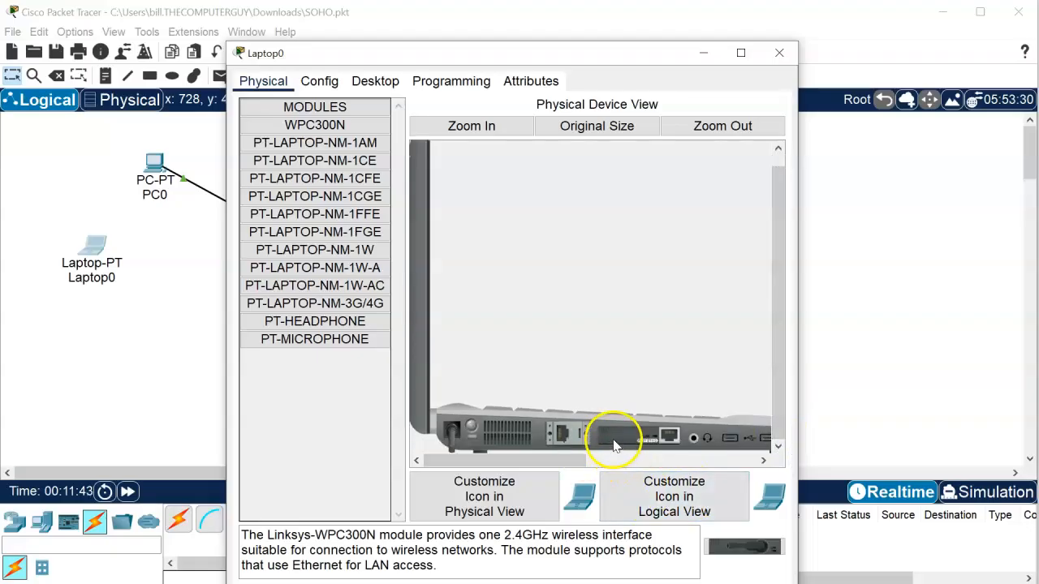
click(560, 438)
drag(637, 433, 321, 396)
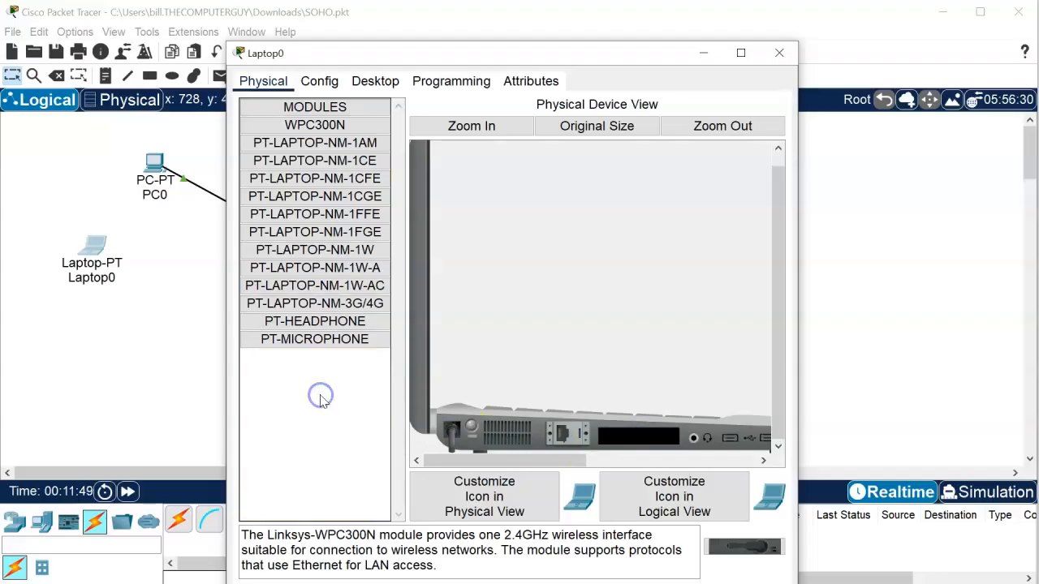
click(316, 126)
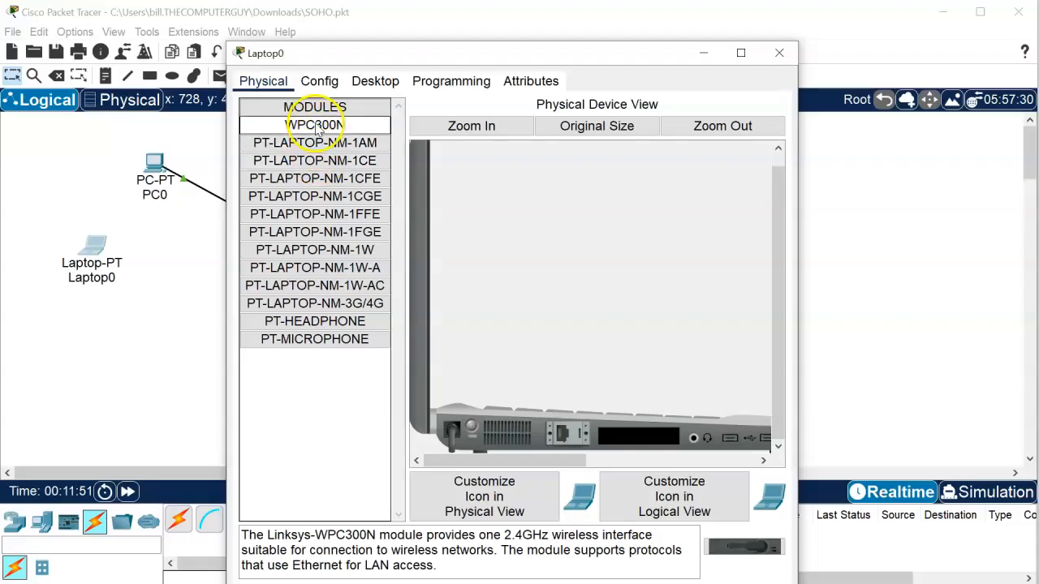
drag(317, 129, 621, 433)
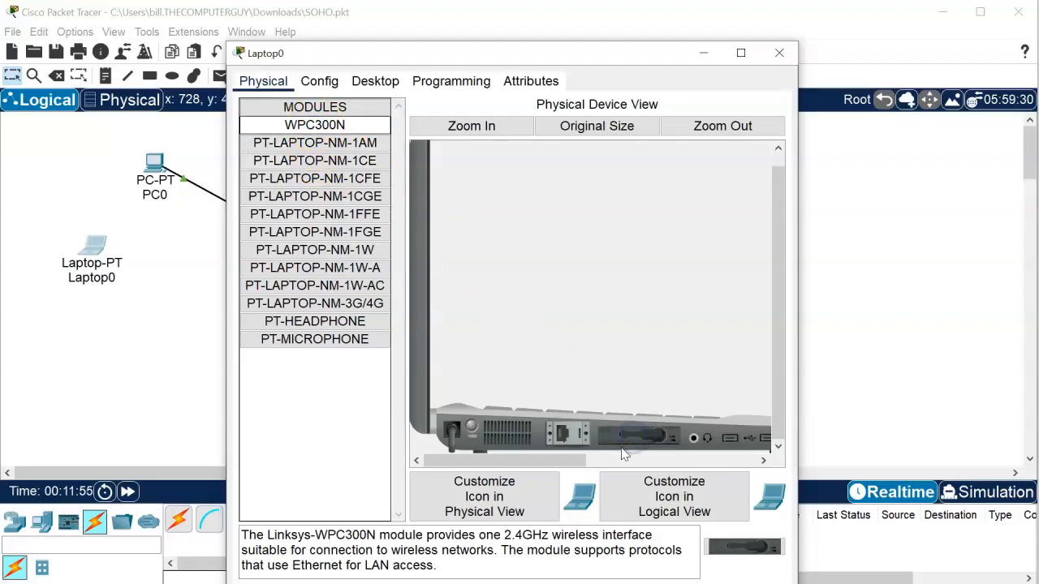
click(471, 430)
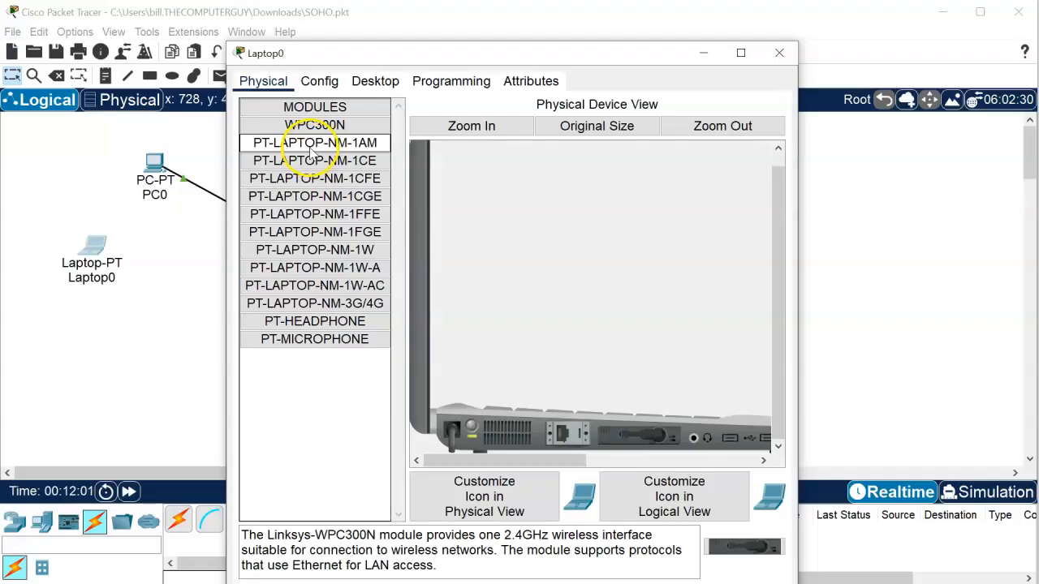
- Connect Laptop0's PC Wireless client to the Default network using the WPA2 pre-shared key
click(366, 85)
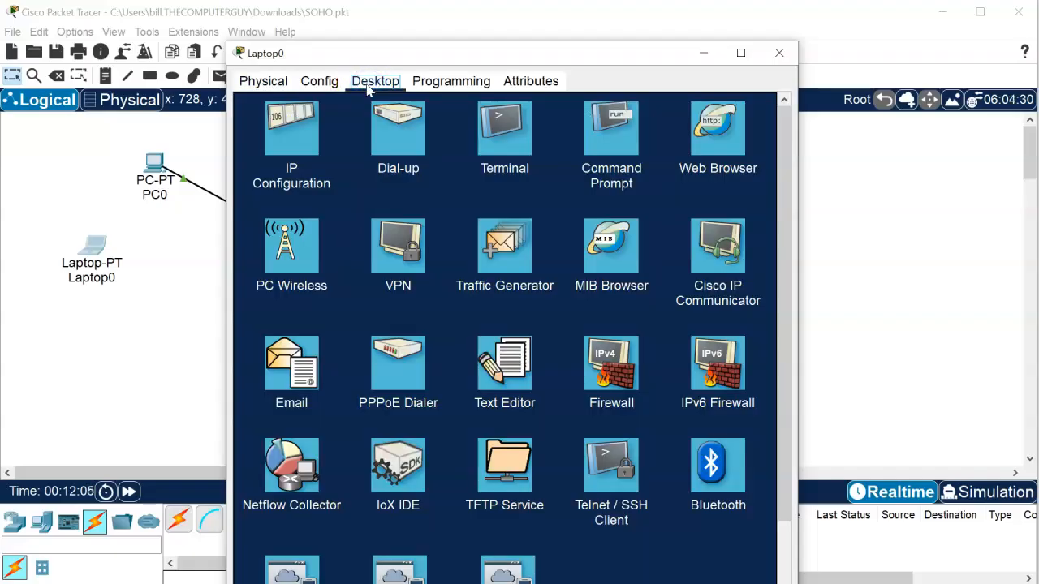
click(288, 241)
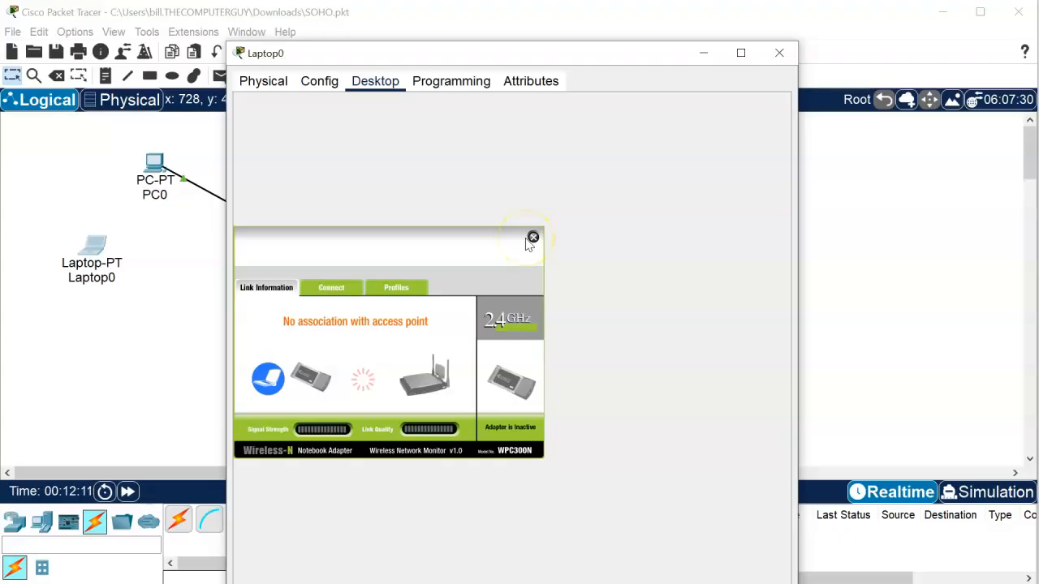
click(325, 293)
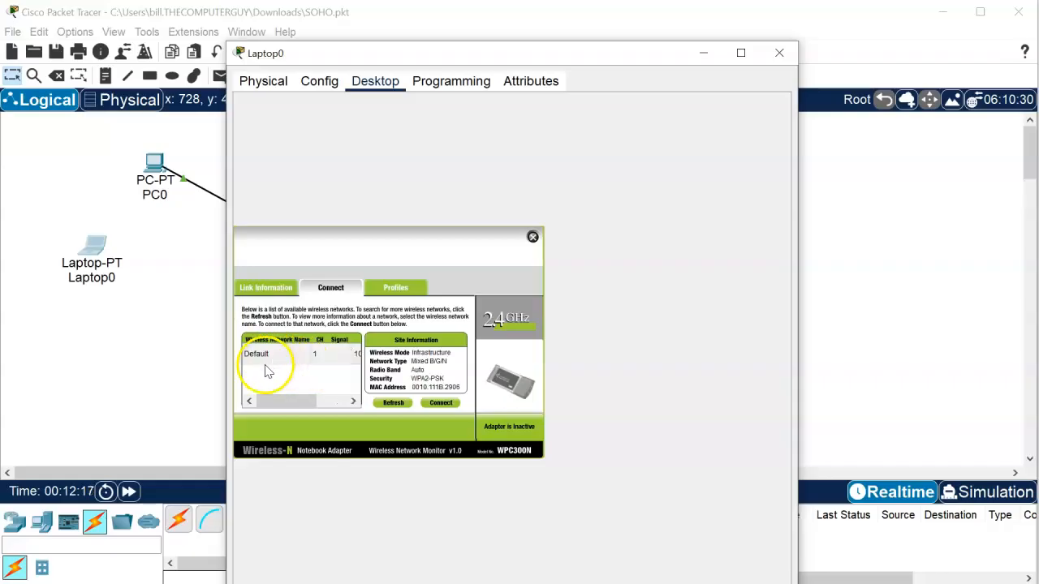
click(266, 357)
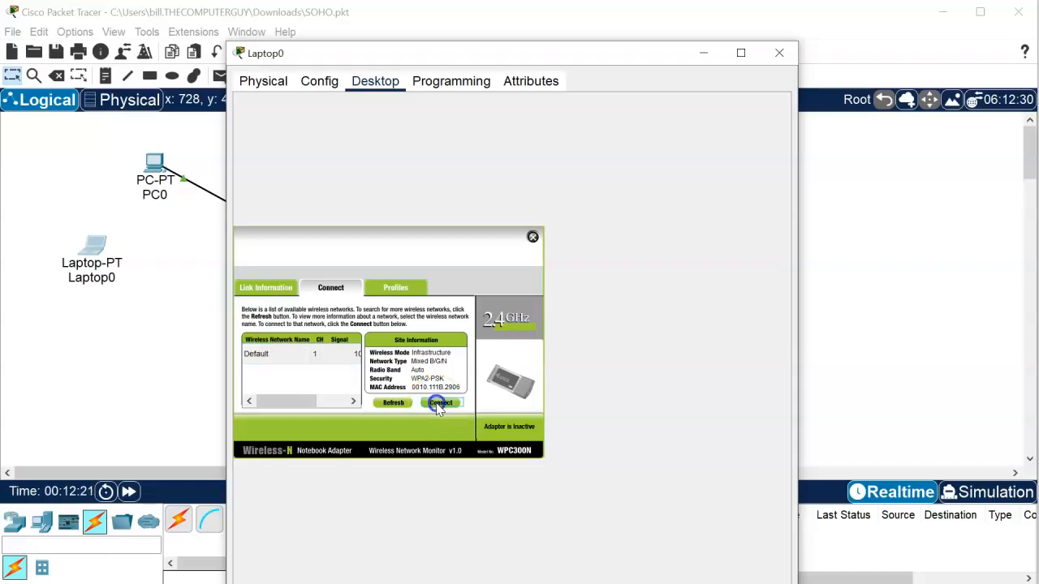
click(439, 403)
click(311, 357)
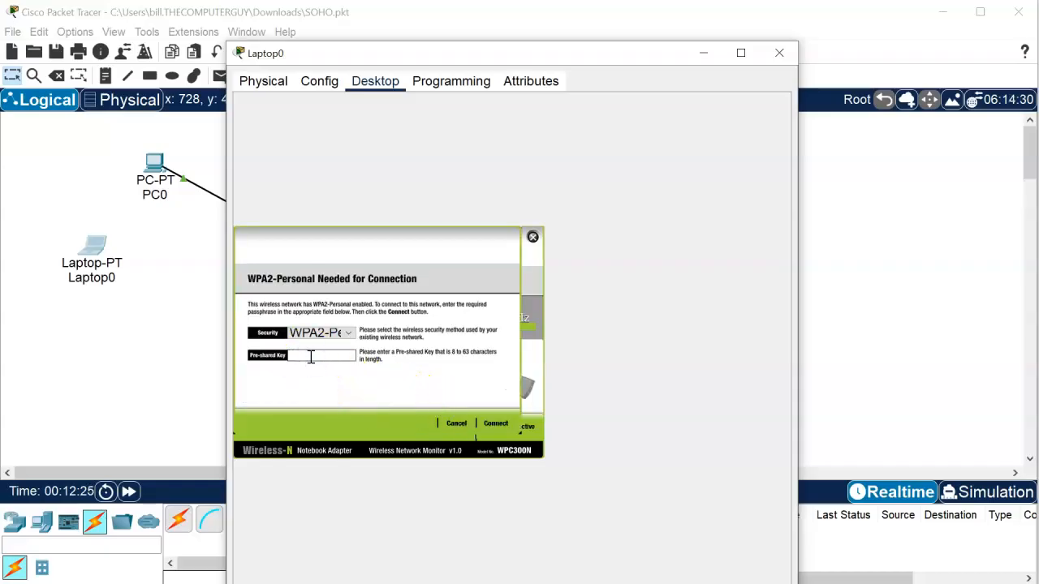
text(Password01)
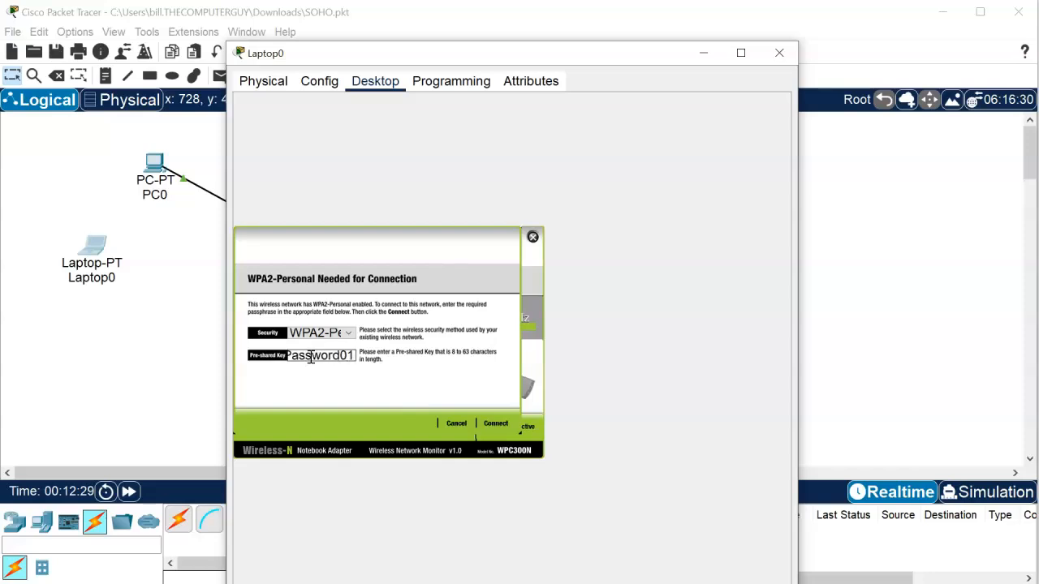
click(493, 422)
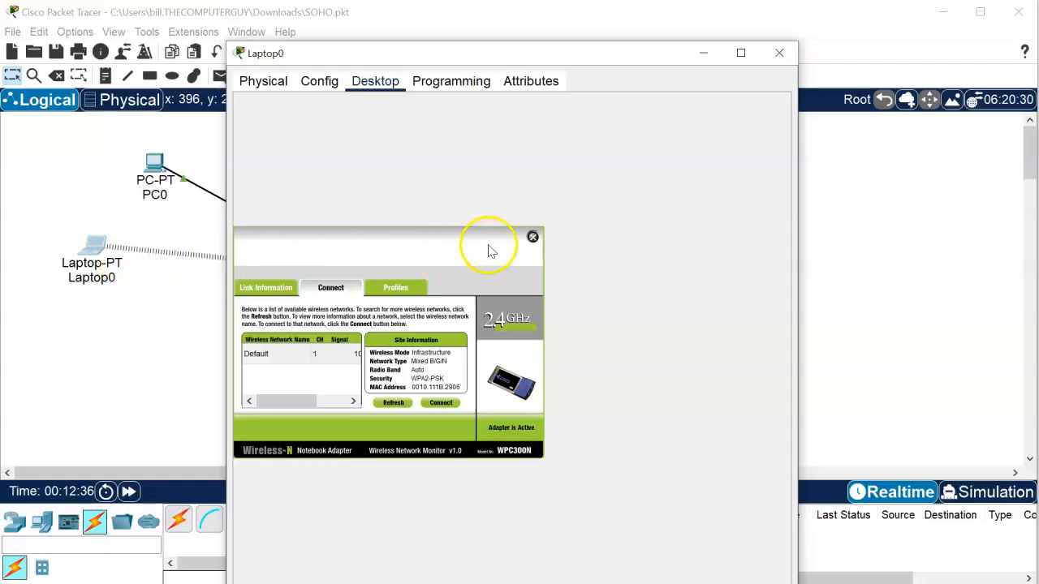
- Close Laptop0's window, save the SOHO network file, and reopen Laptop0's device window
click(777, 52)
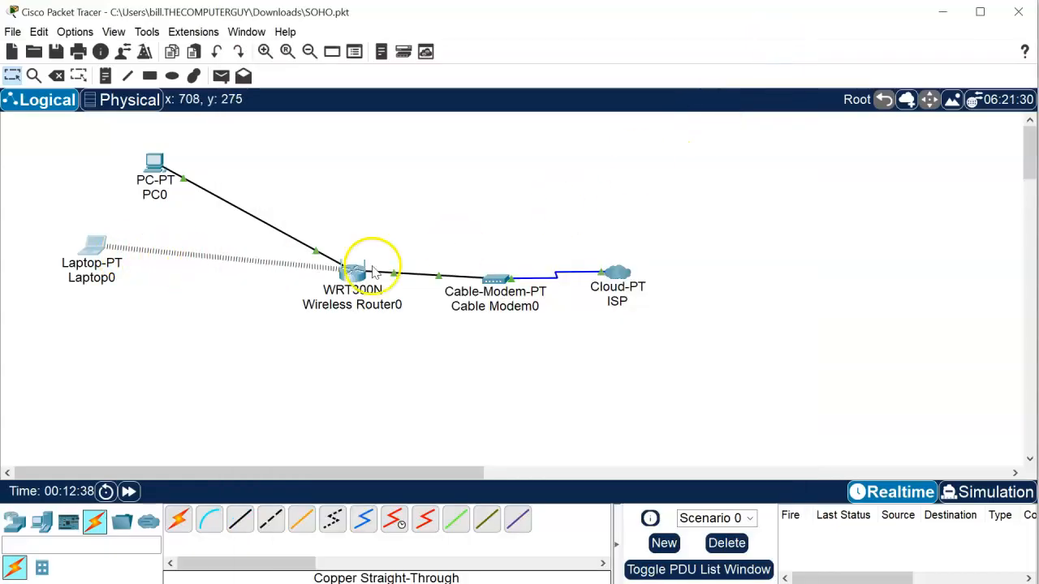
click(57, 51)
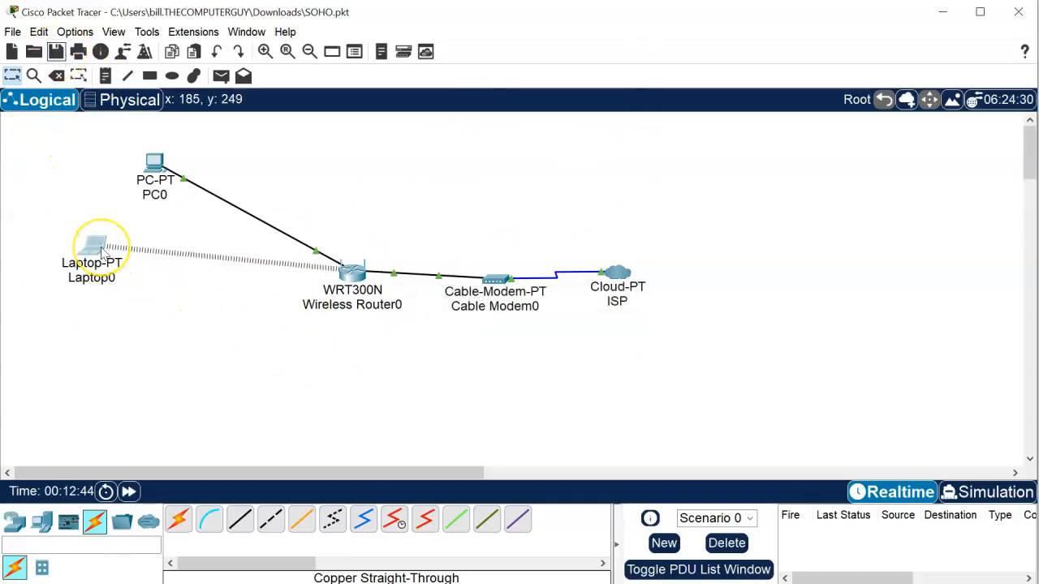
mouse_move(102, 253)
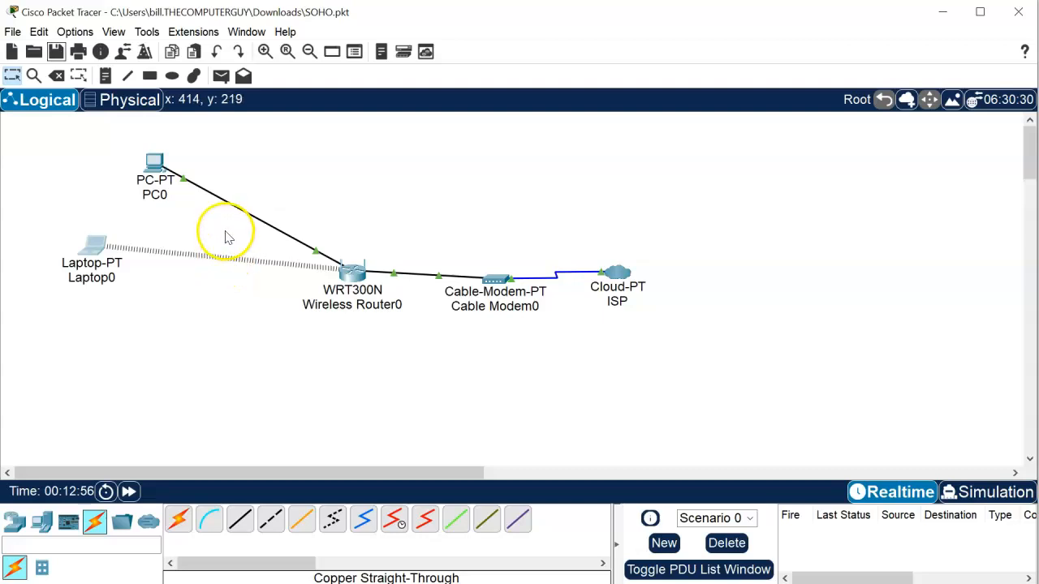
mouse_move(156, 174)
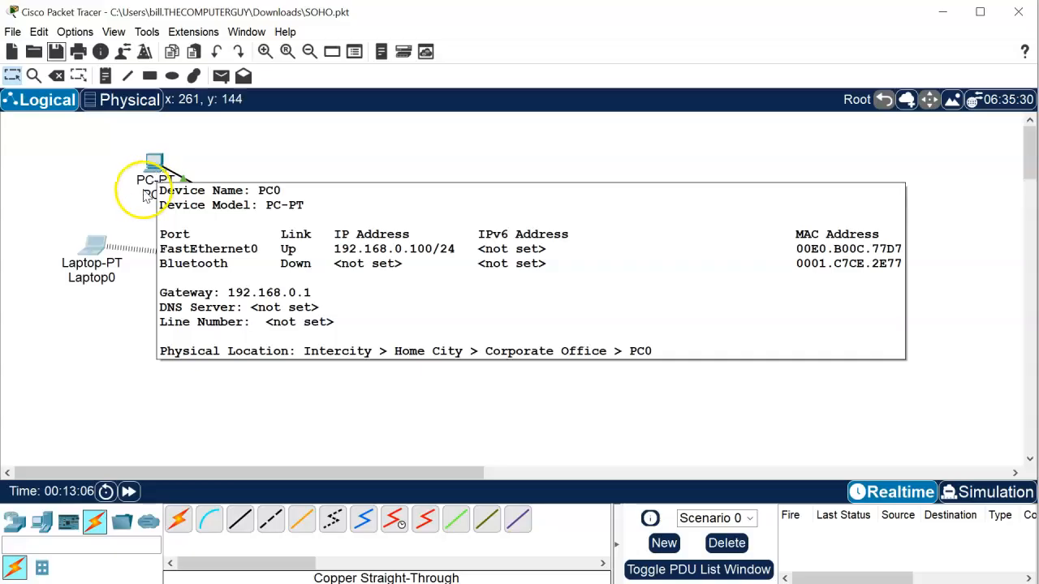
click(99, 244)
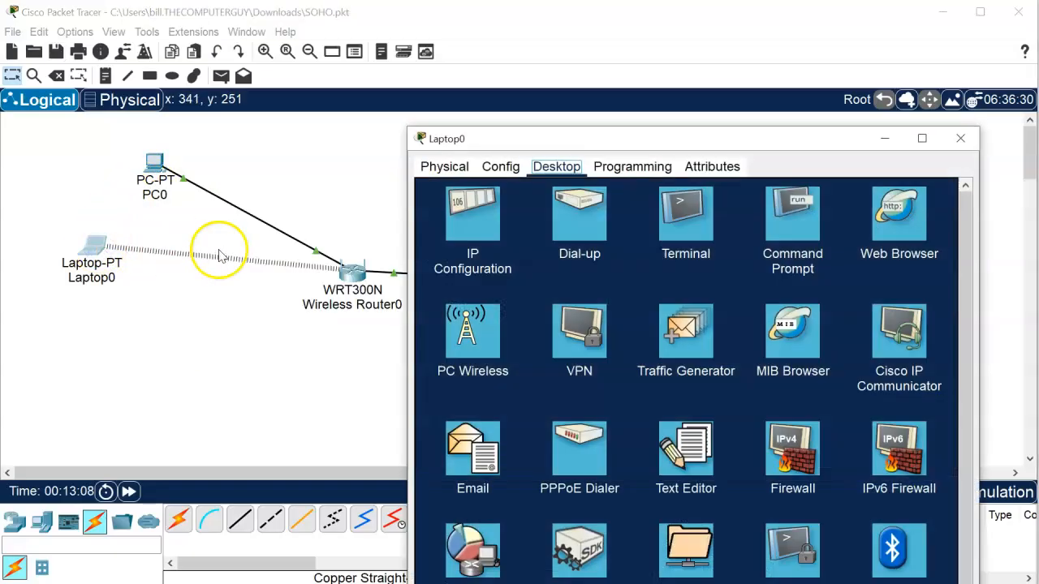
- Ping 192.168.0.100 from Laptop0's Command Prompt, getting 4 of 4 replies, then close the window
click(789, 218)
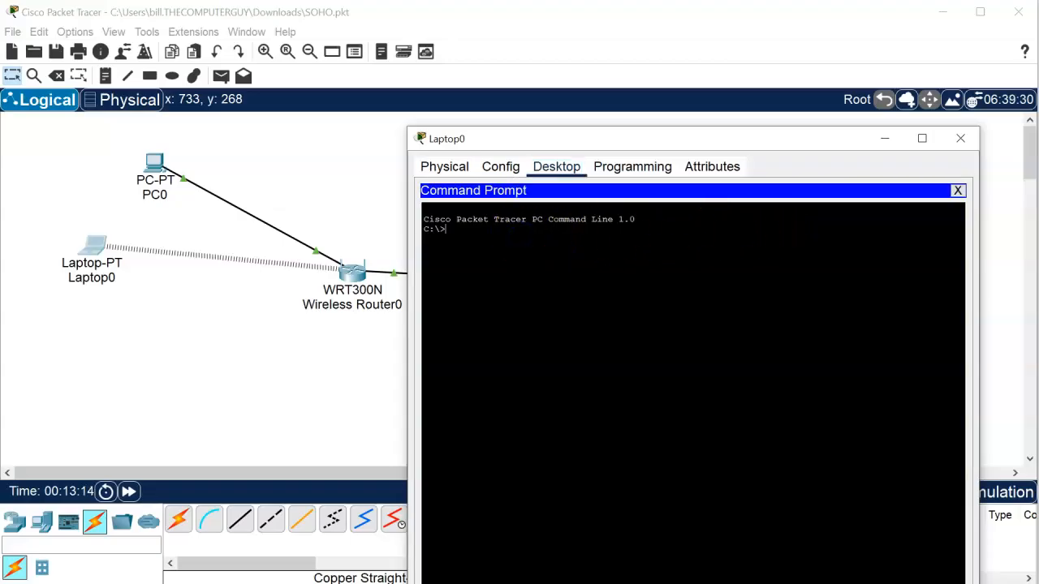
text(ping 192.168.0.100)
key(Return)
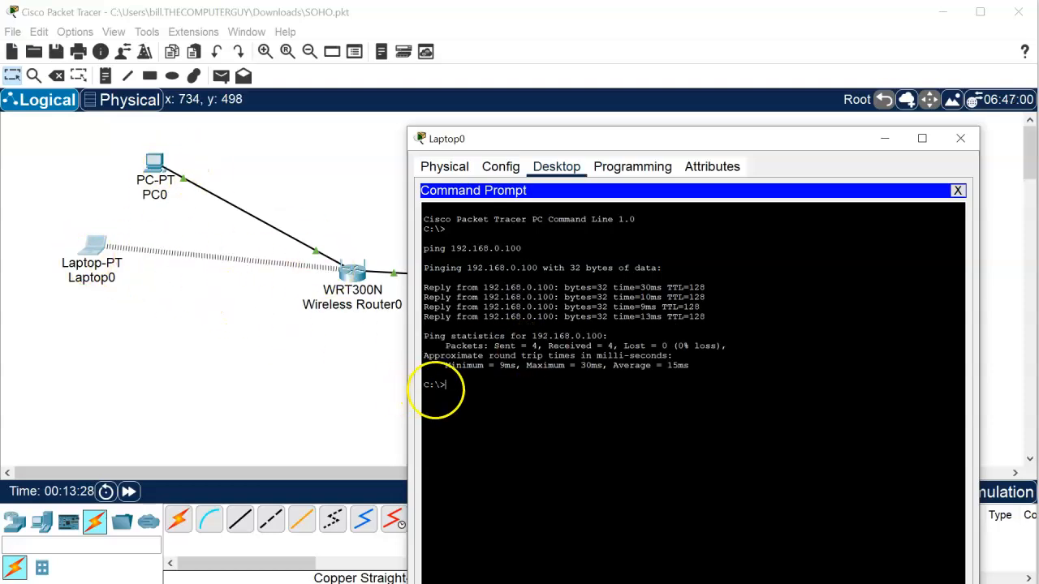
click(960, 138)
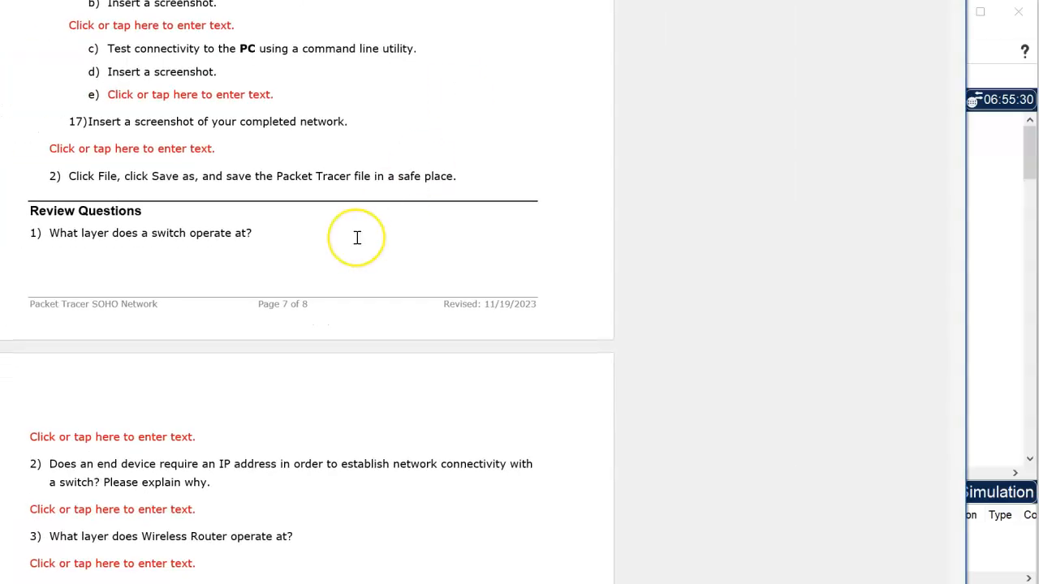
- Scroll the Word lab document down to the Review Questions section on page 7
scroll(357, 240, down, 3)
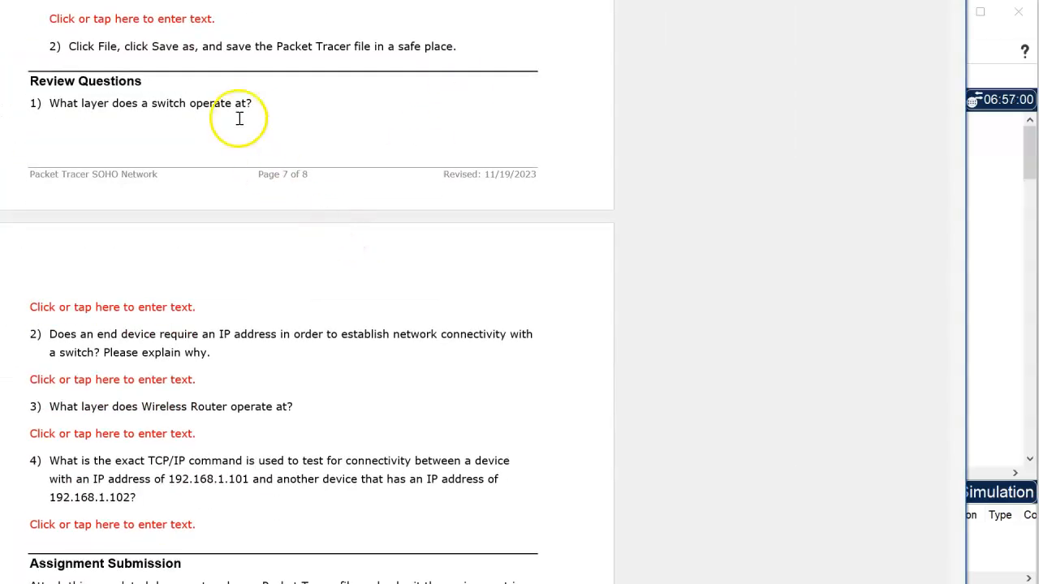